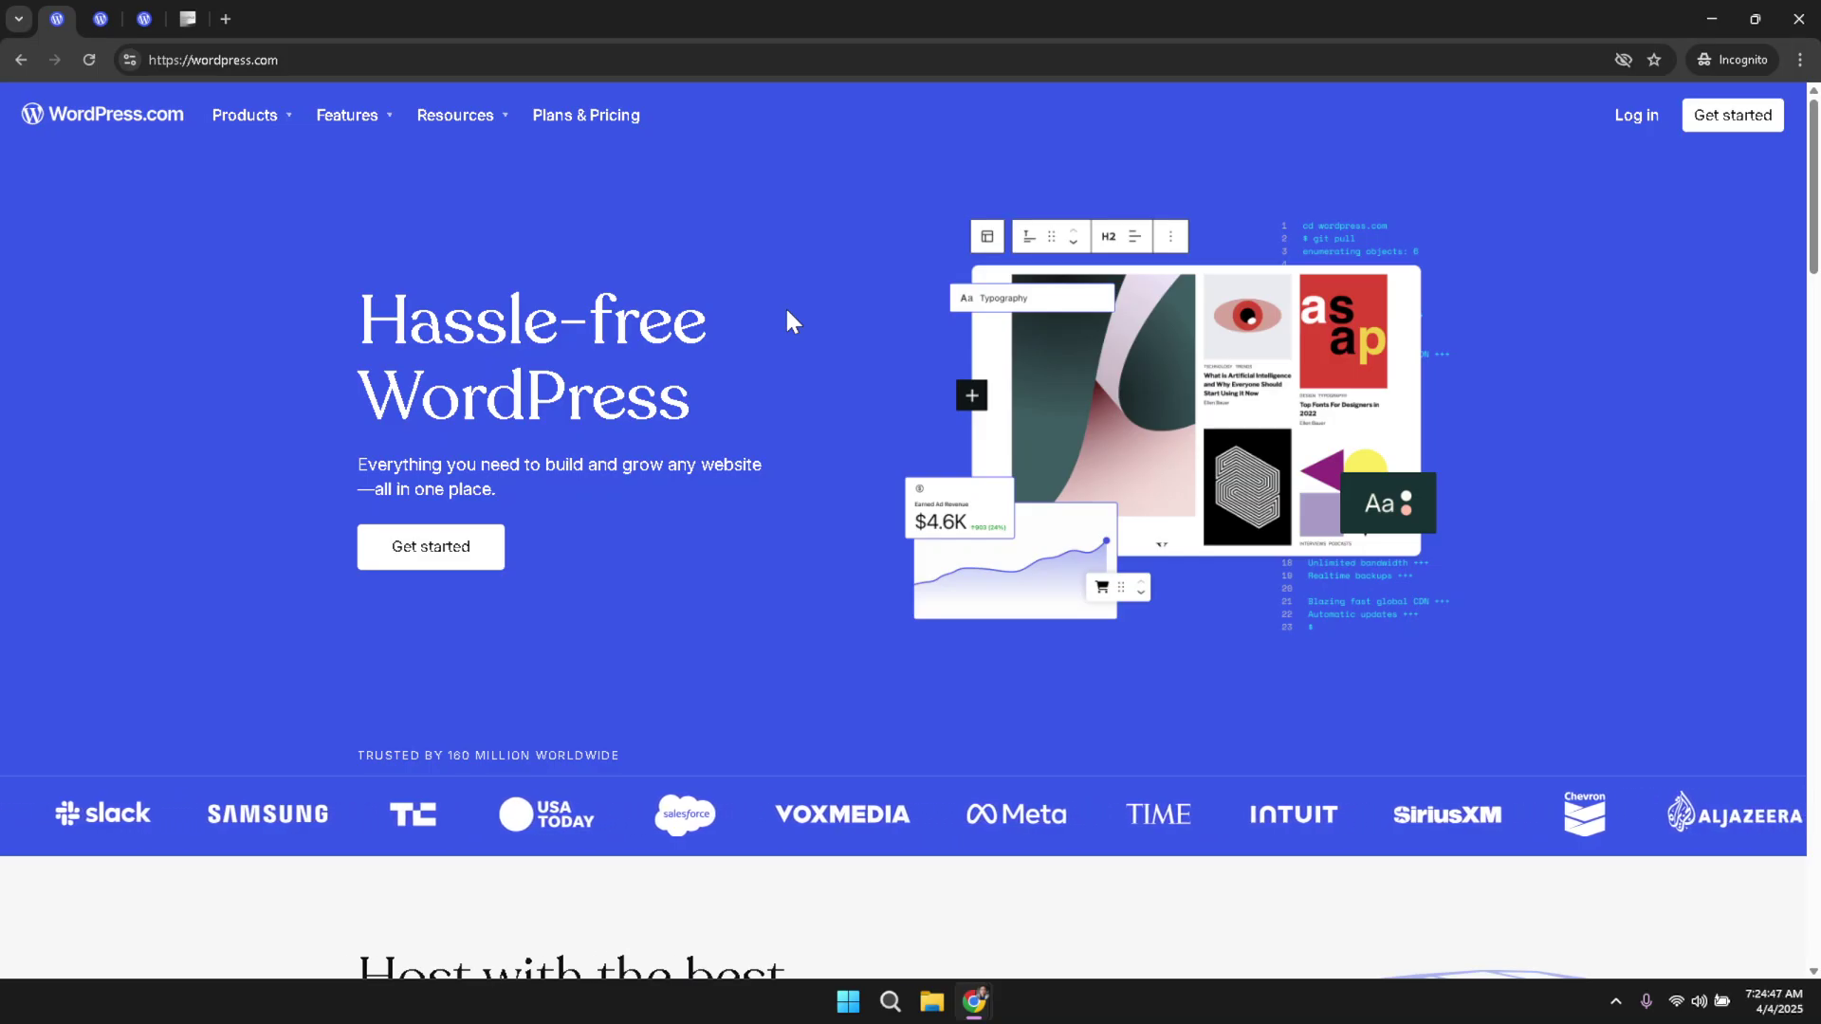
Log in to WordPress.com and move to the tab with the Test Website site editor.
left_click(829, 62)
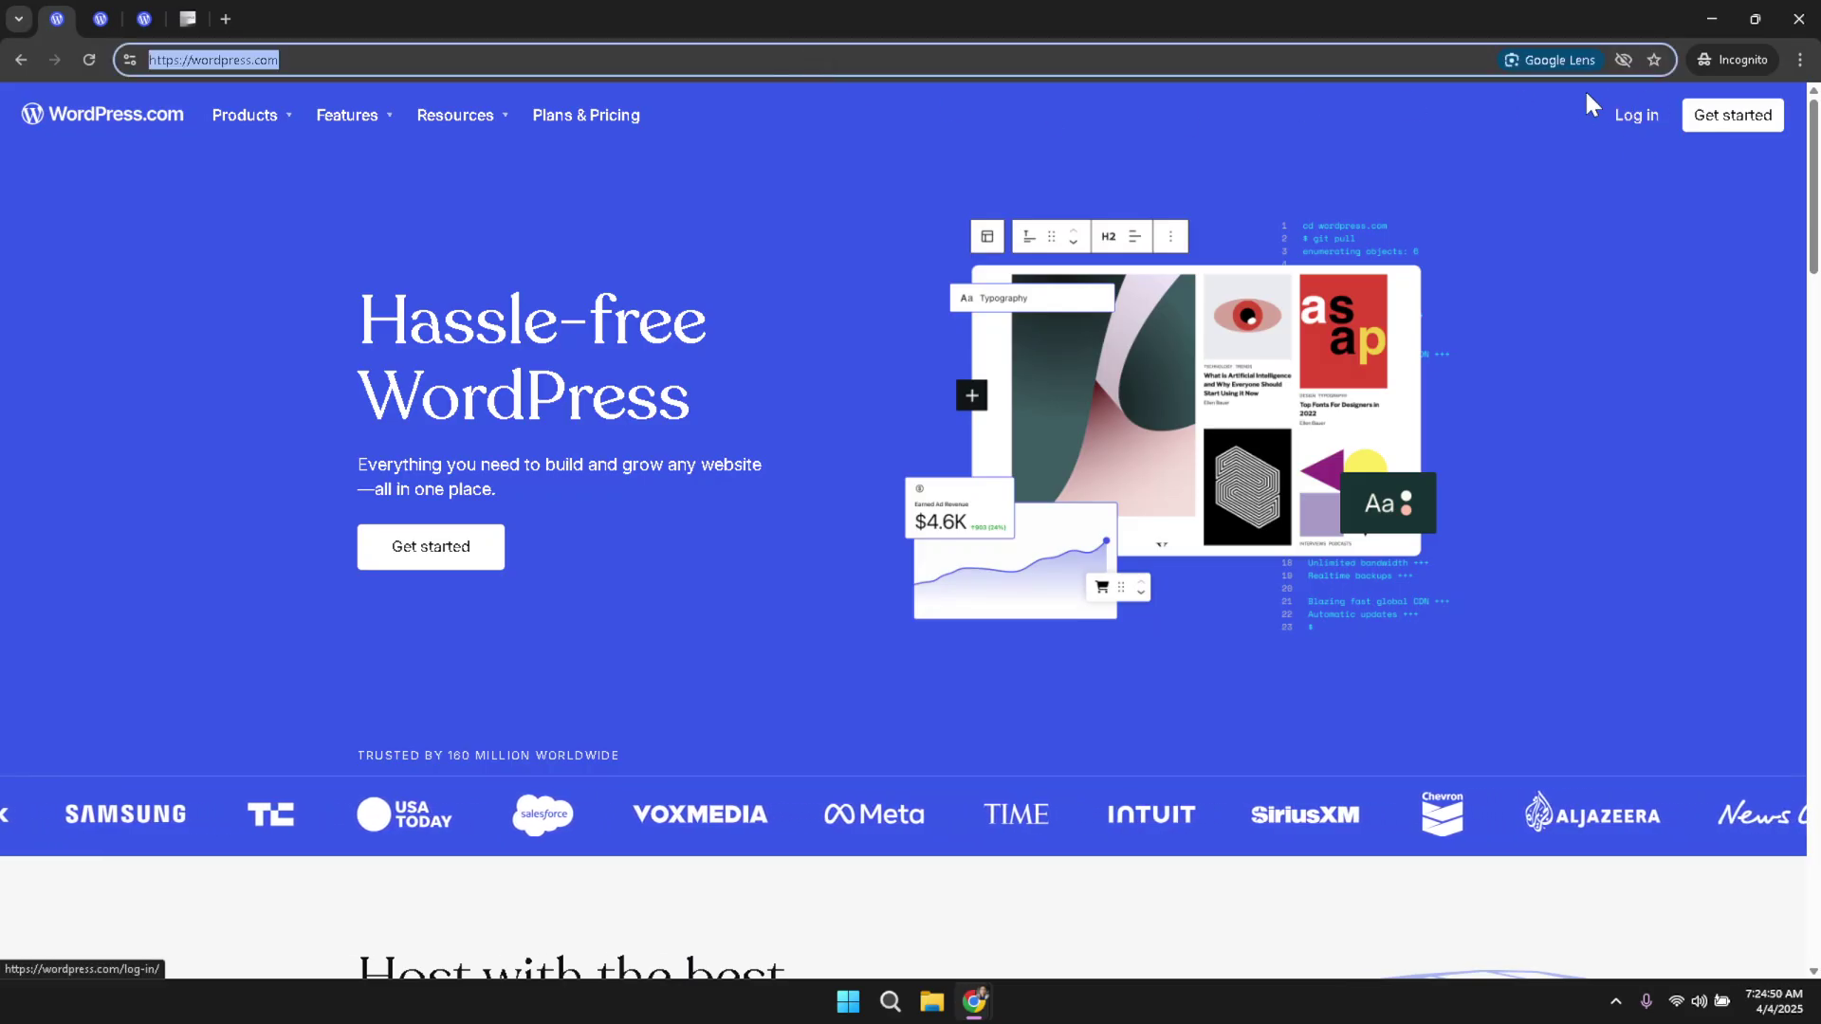
left_click(1615, 136)
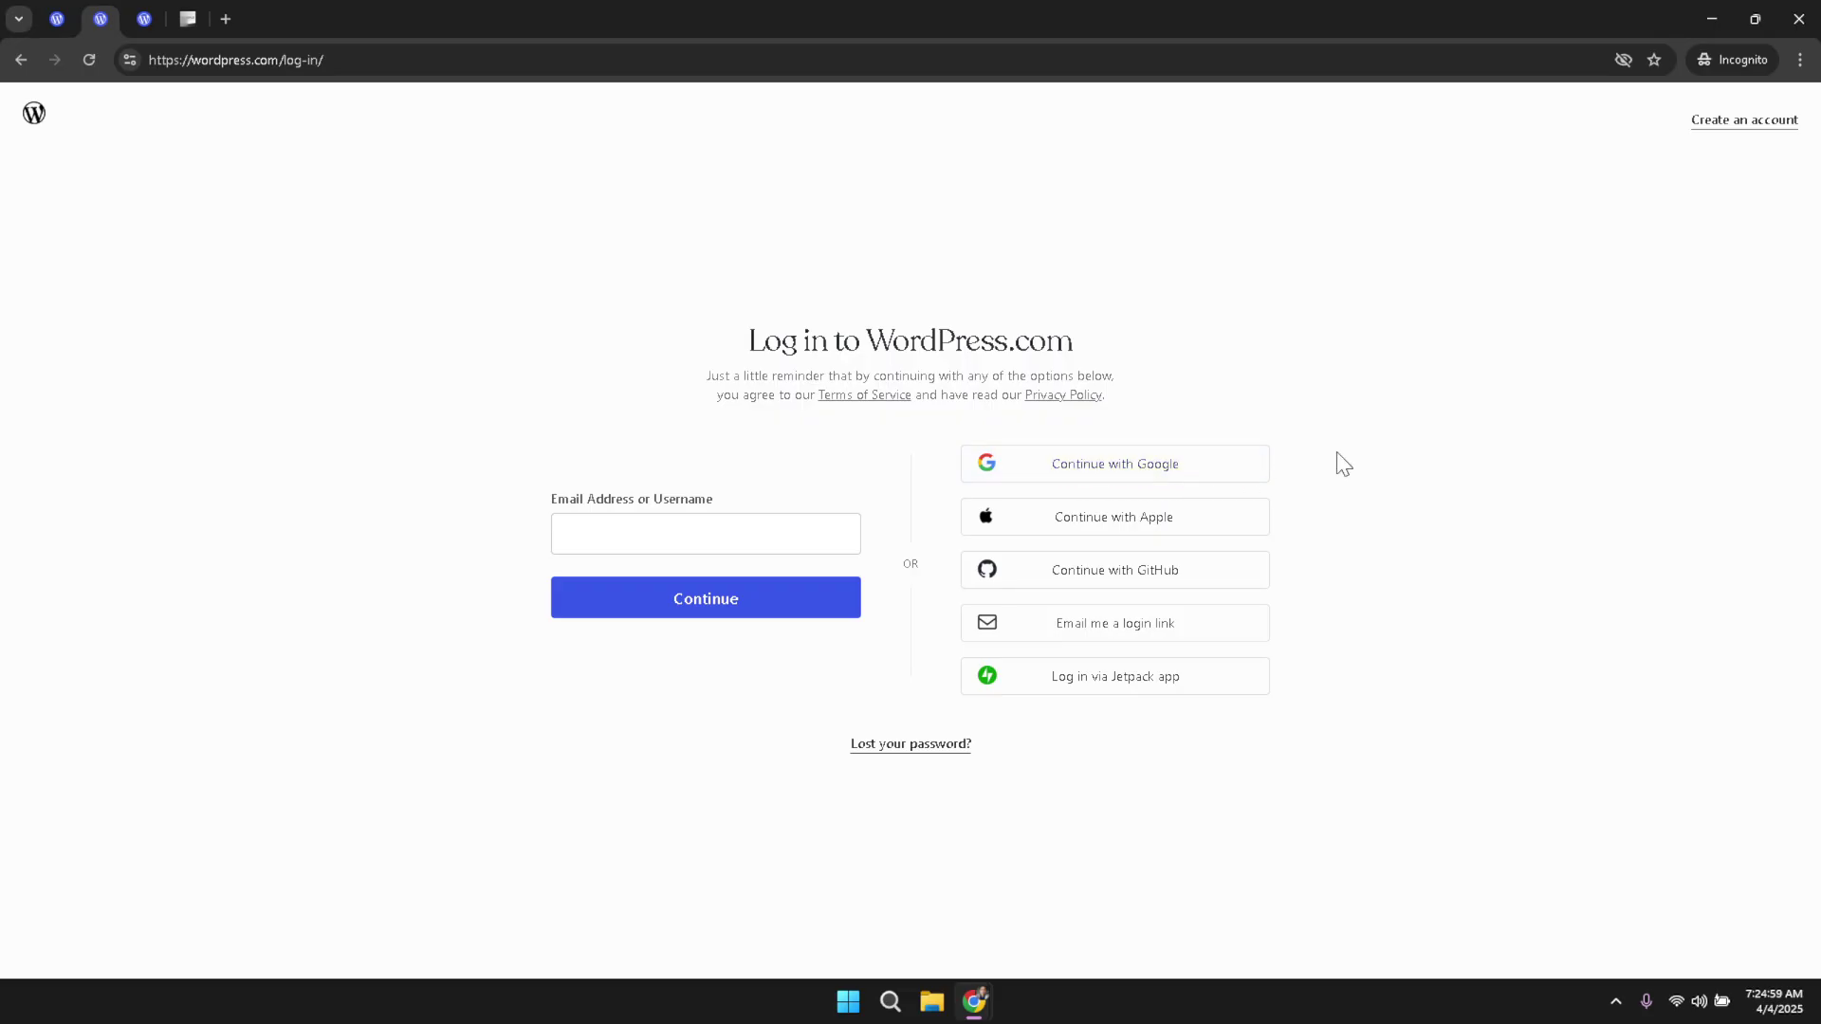
key("ctrl+Tab")
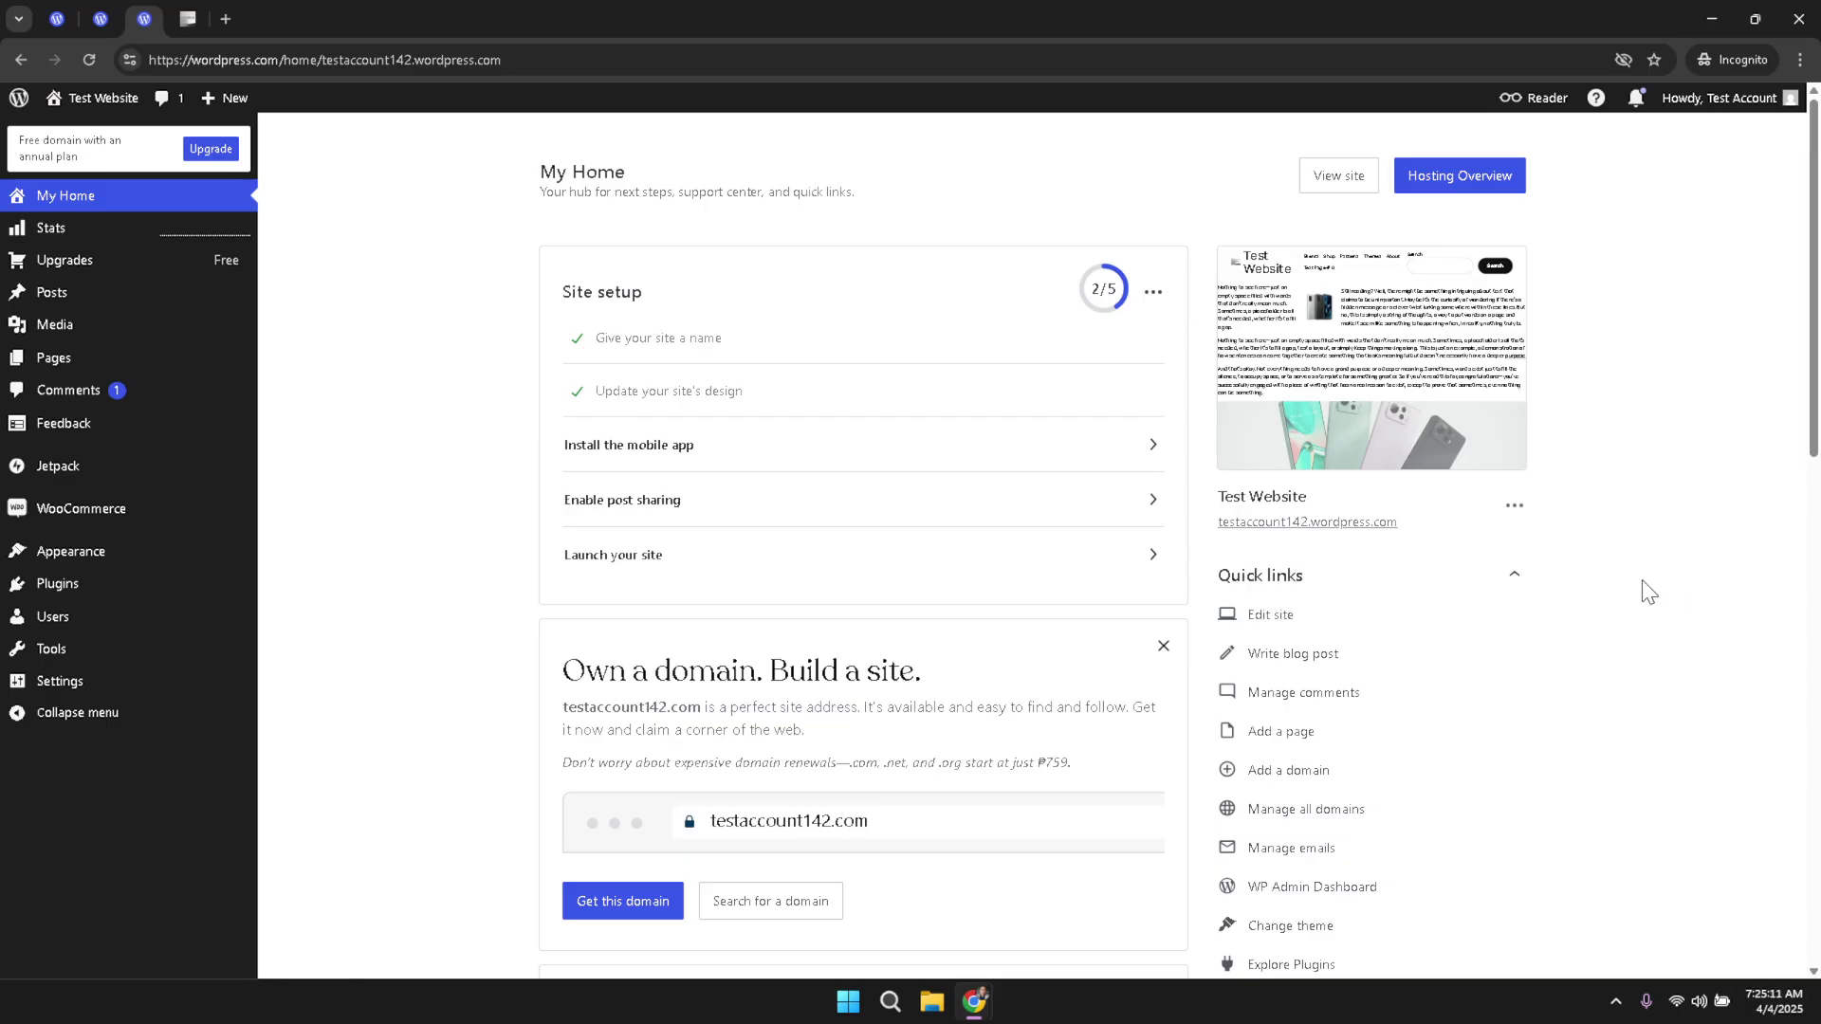
key("ctrl+Tab")
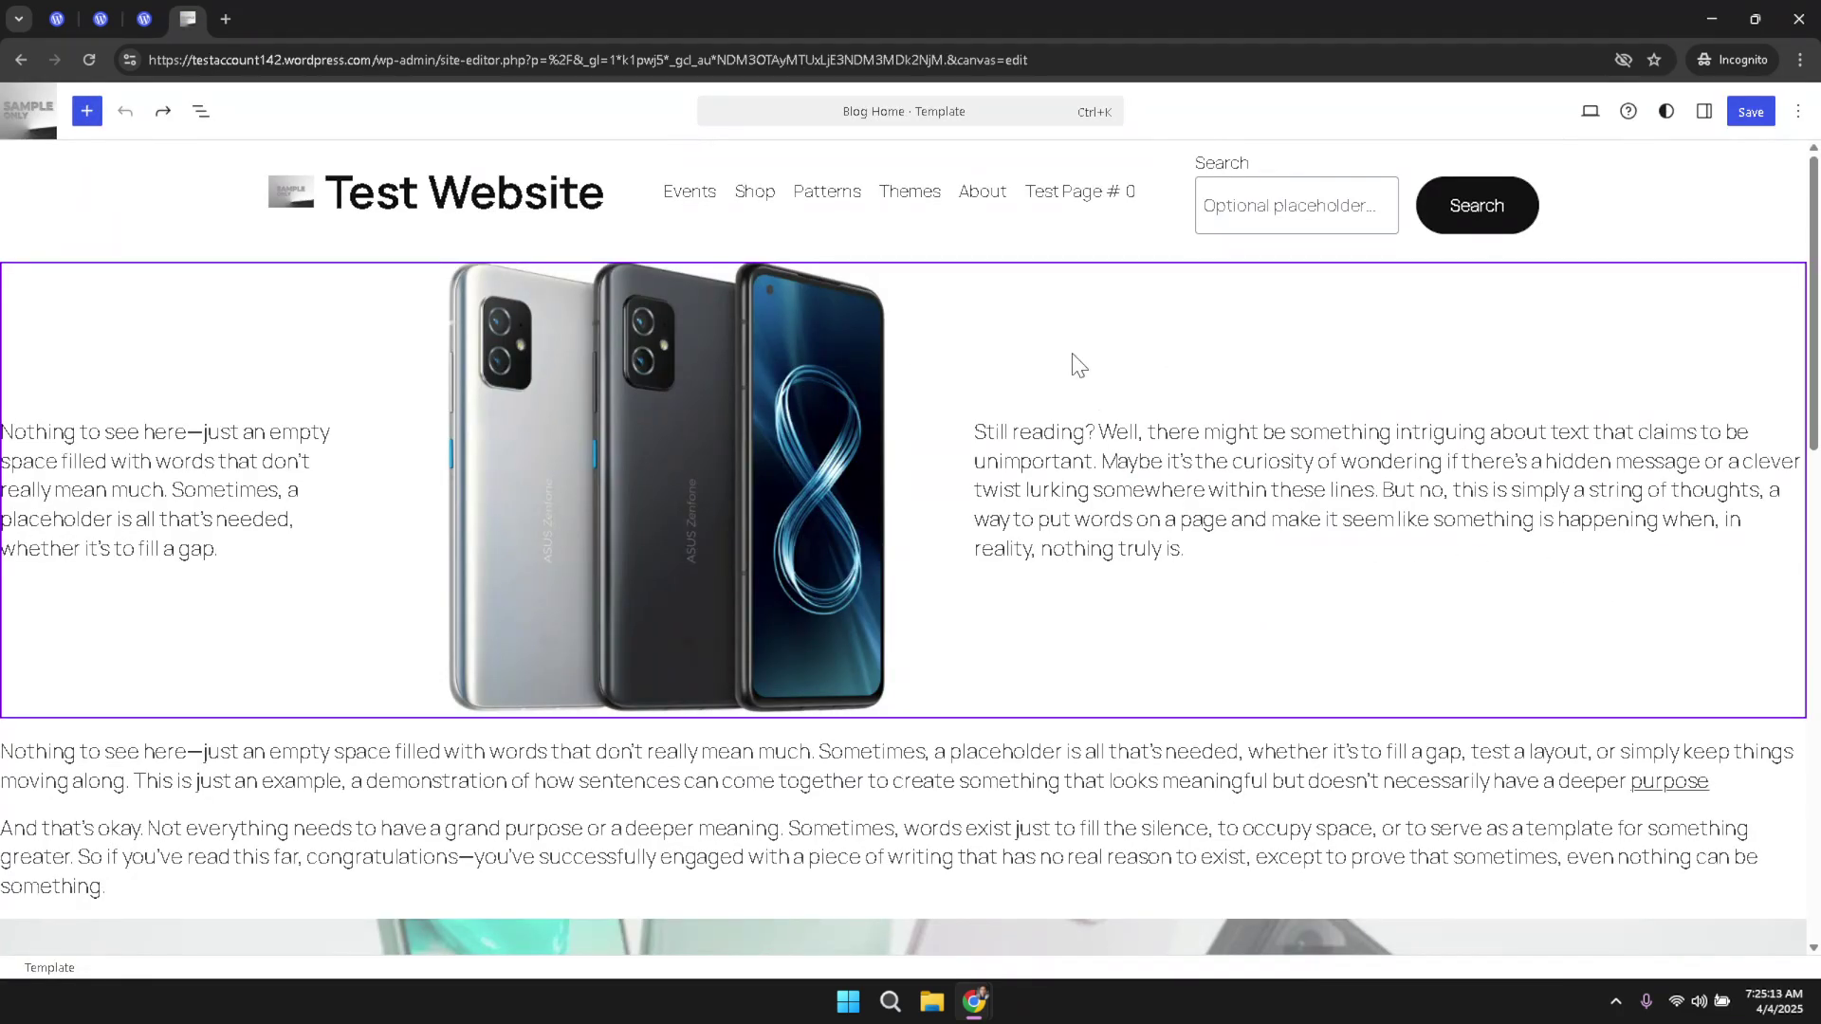
Select the Sample 1 block inside the Example pattern and show the editor's options menu.
left_click(1094, 368)
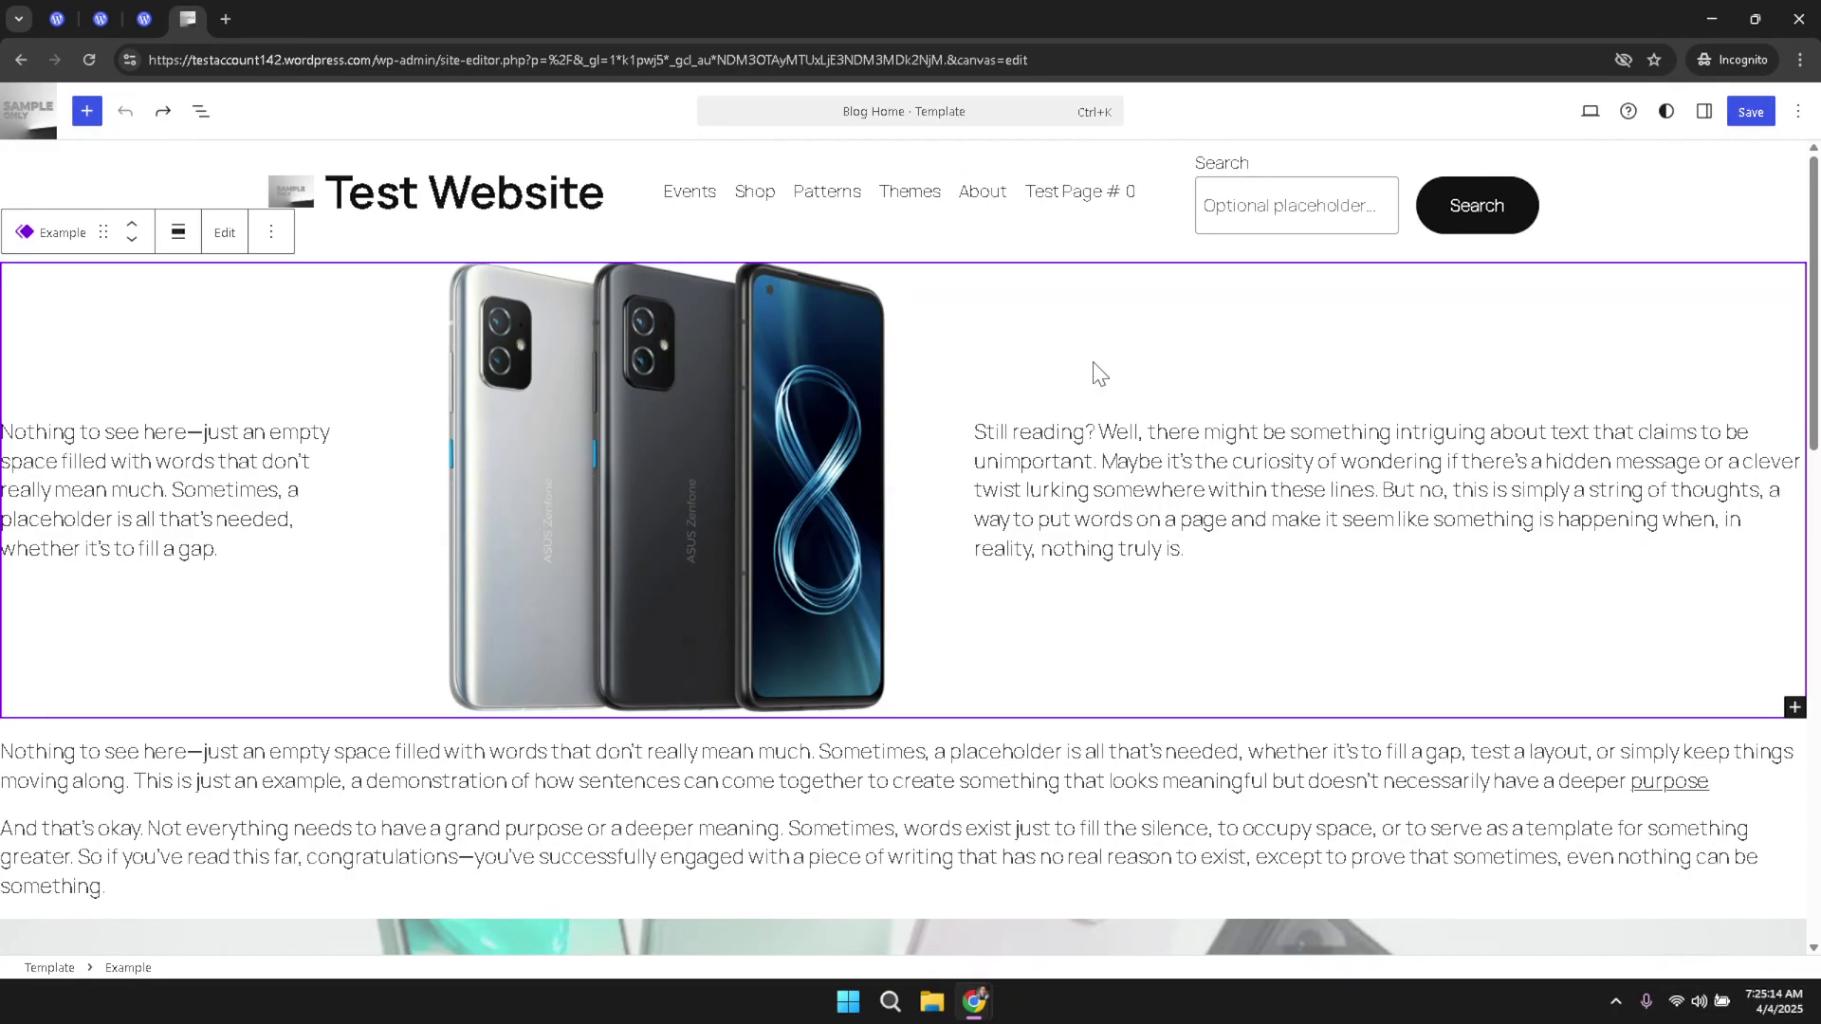
scroll(1080, 456, "down", 2)
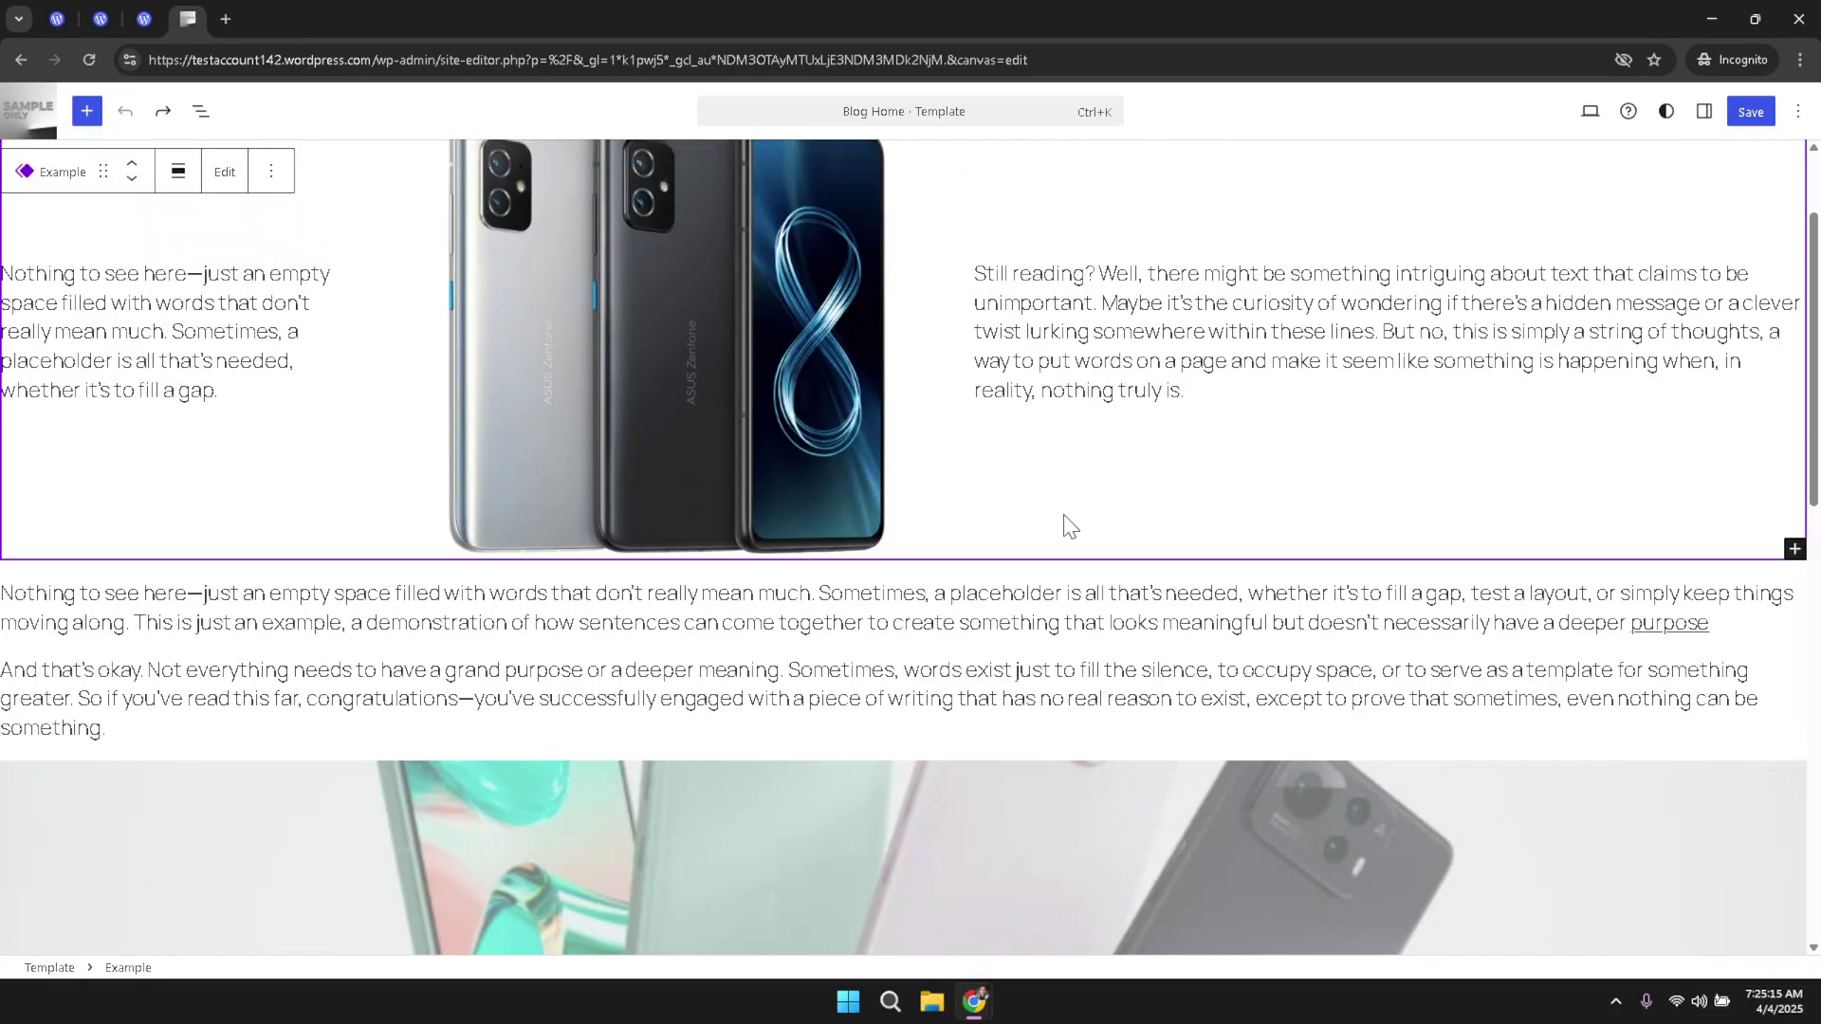
scroll(1075, 525, "up", 2)
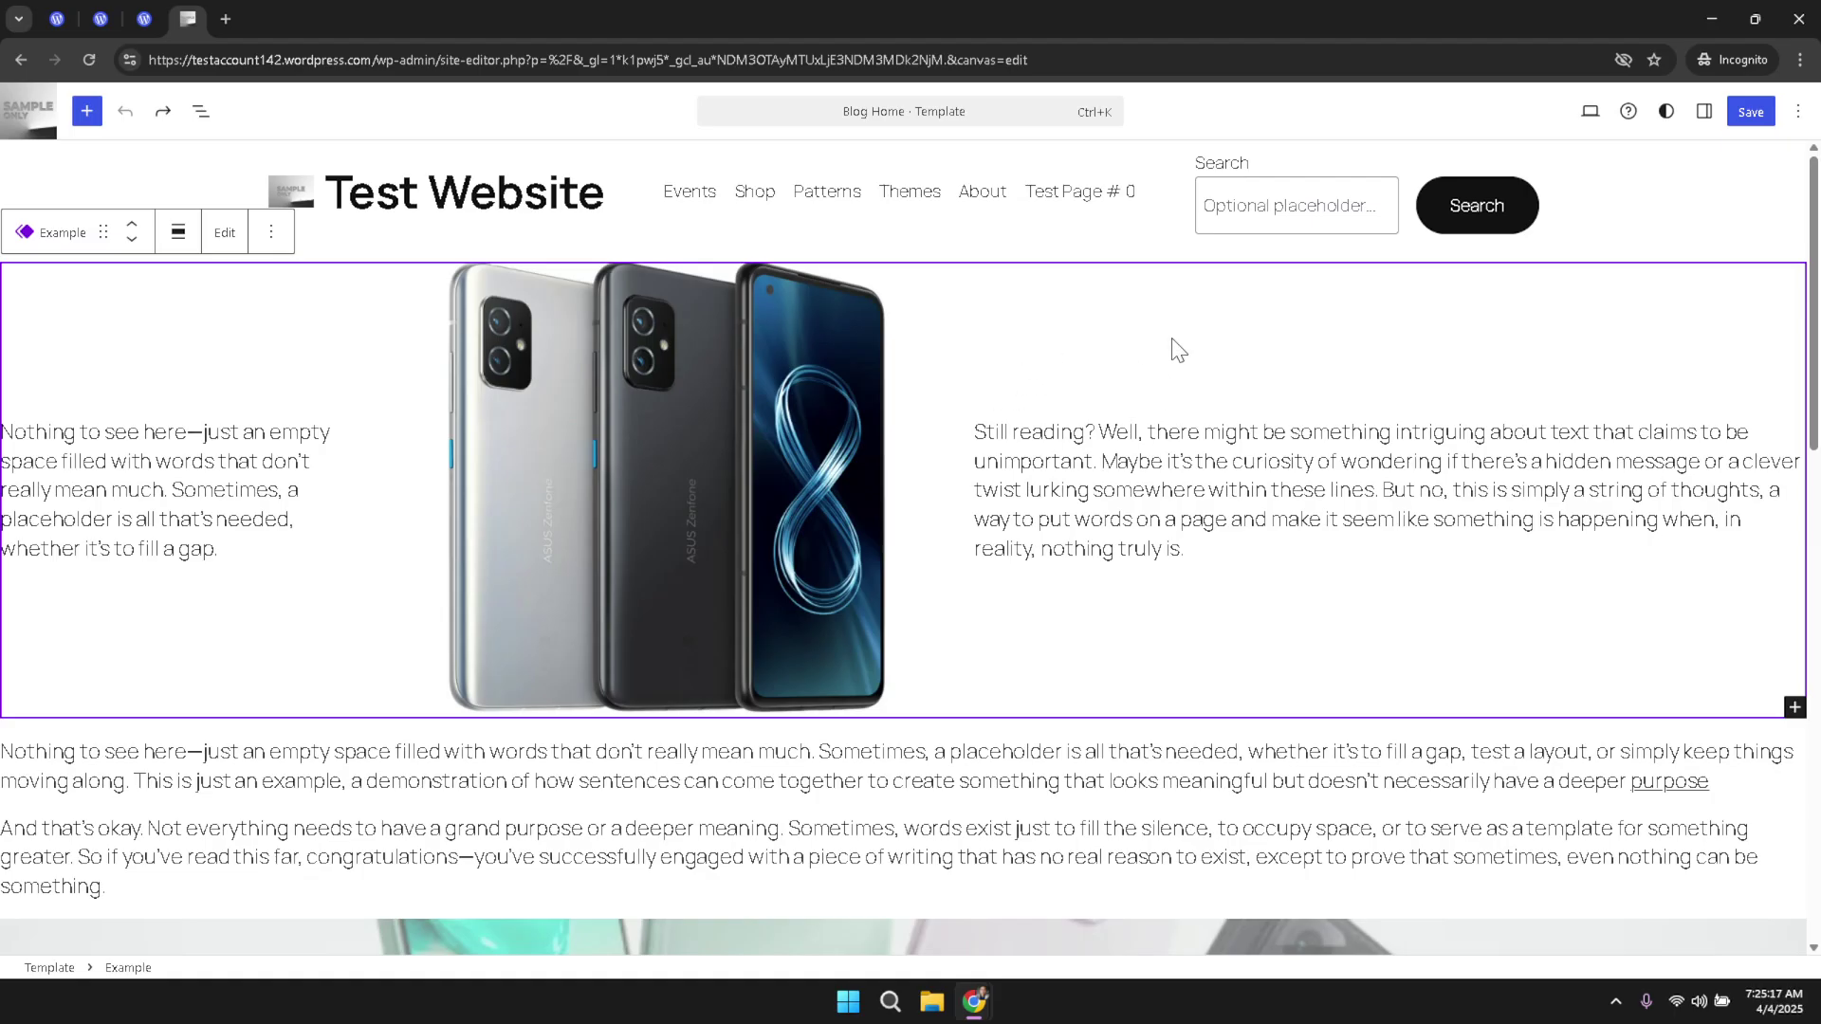
left_click(1159, 429)
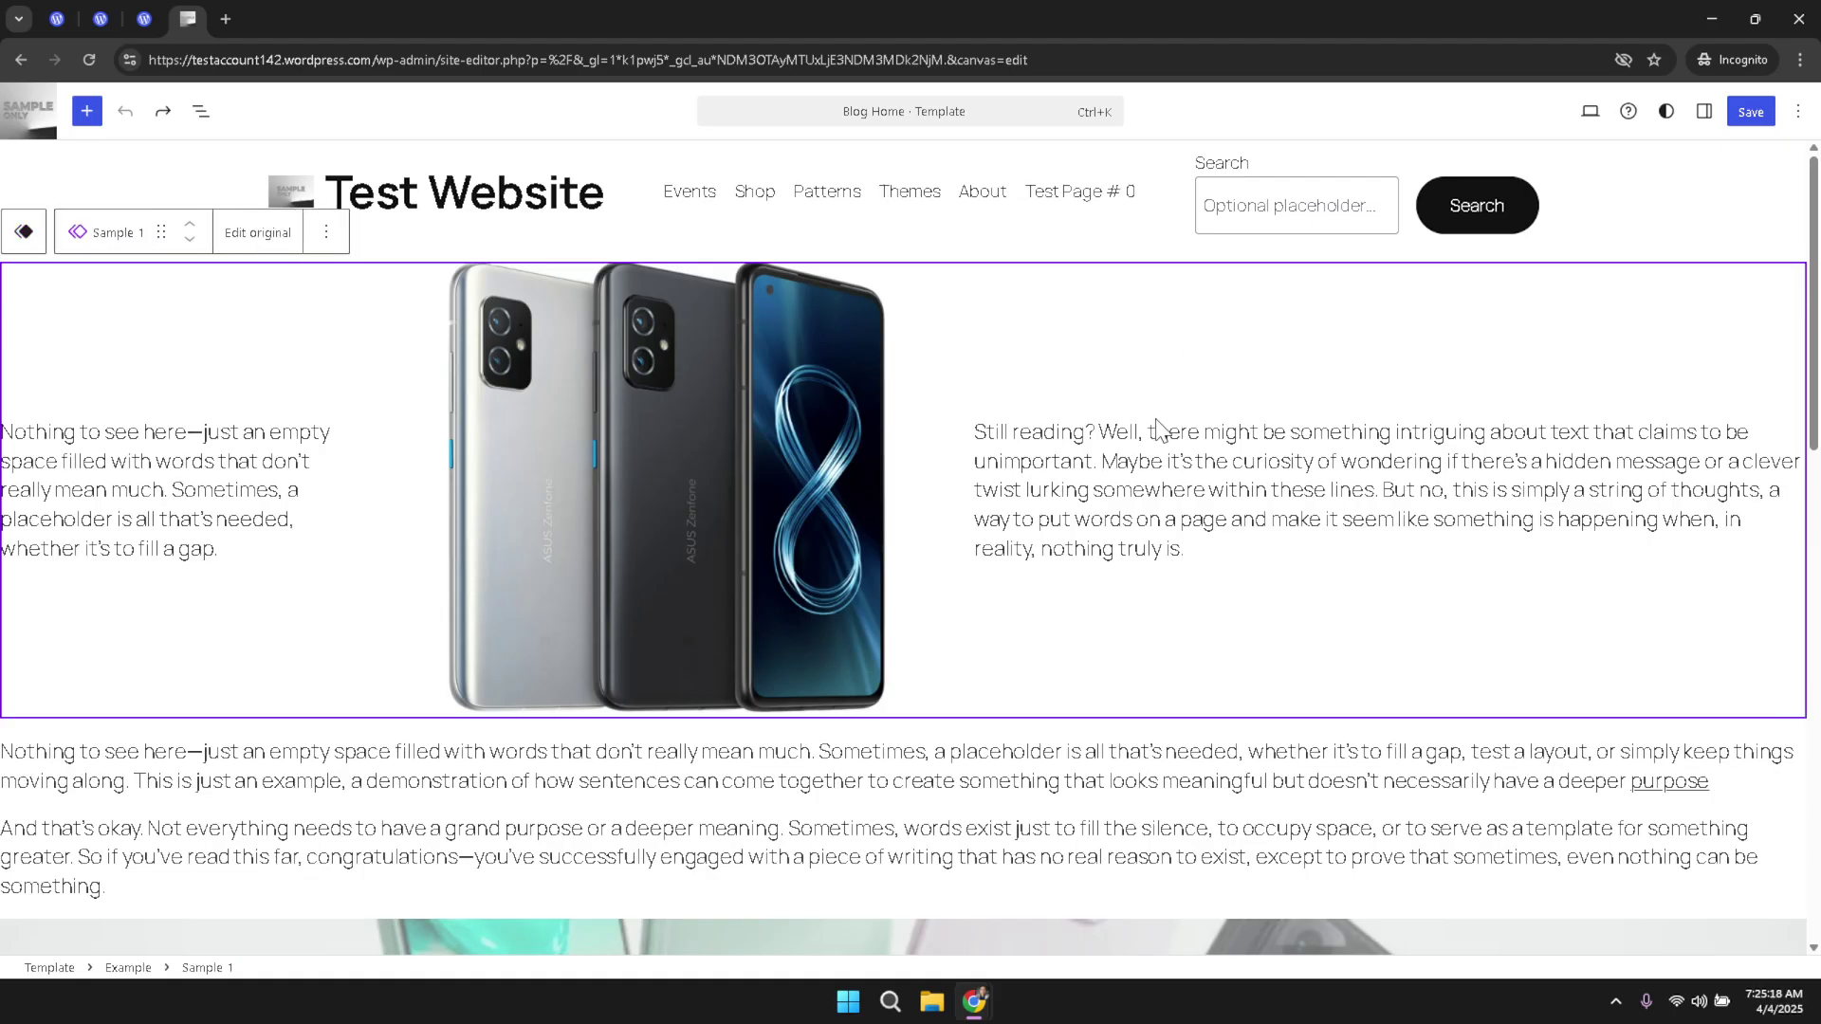
left_click(1799, 118)
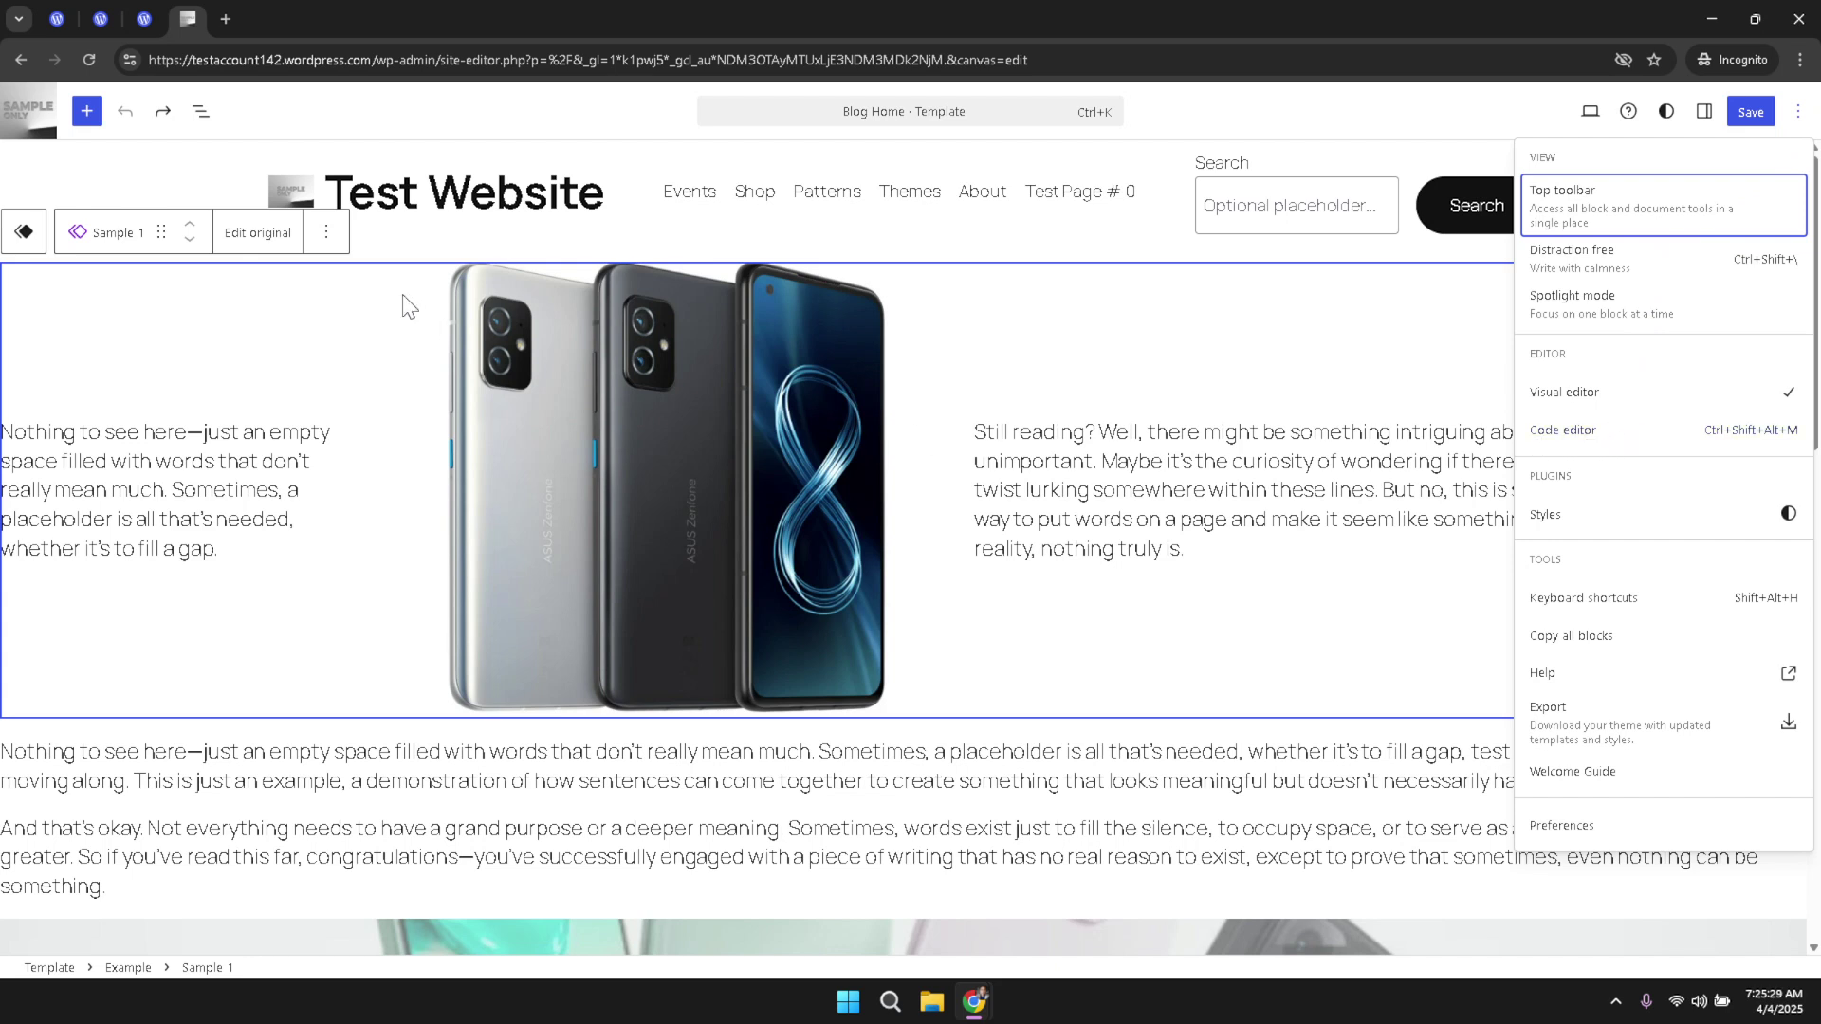
Look through the options menus of the selected block and the Cover block without changing anything.
left_click(326, 237)
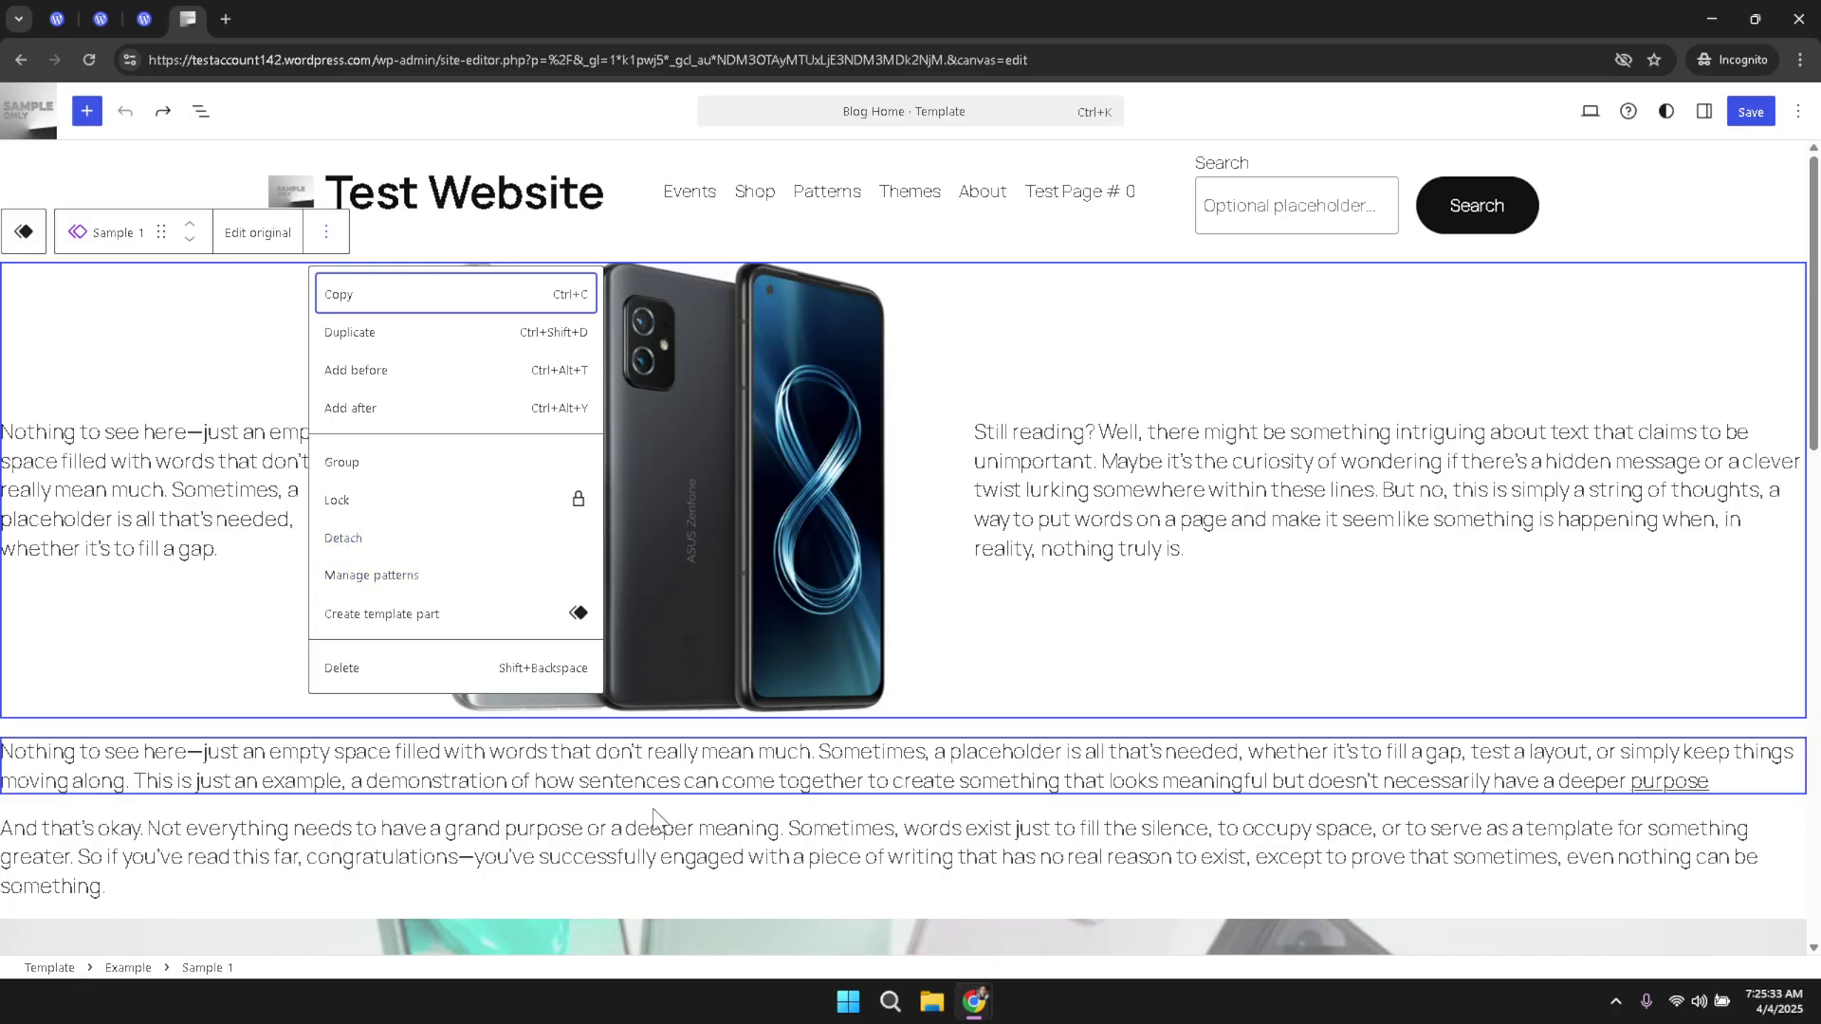
left_click(757, 948)
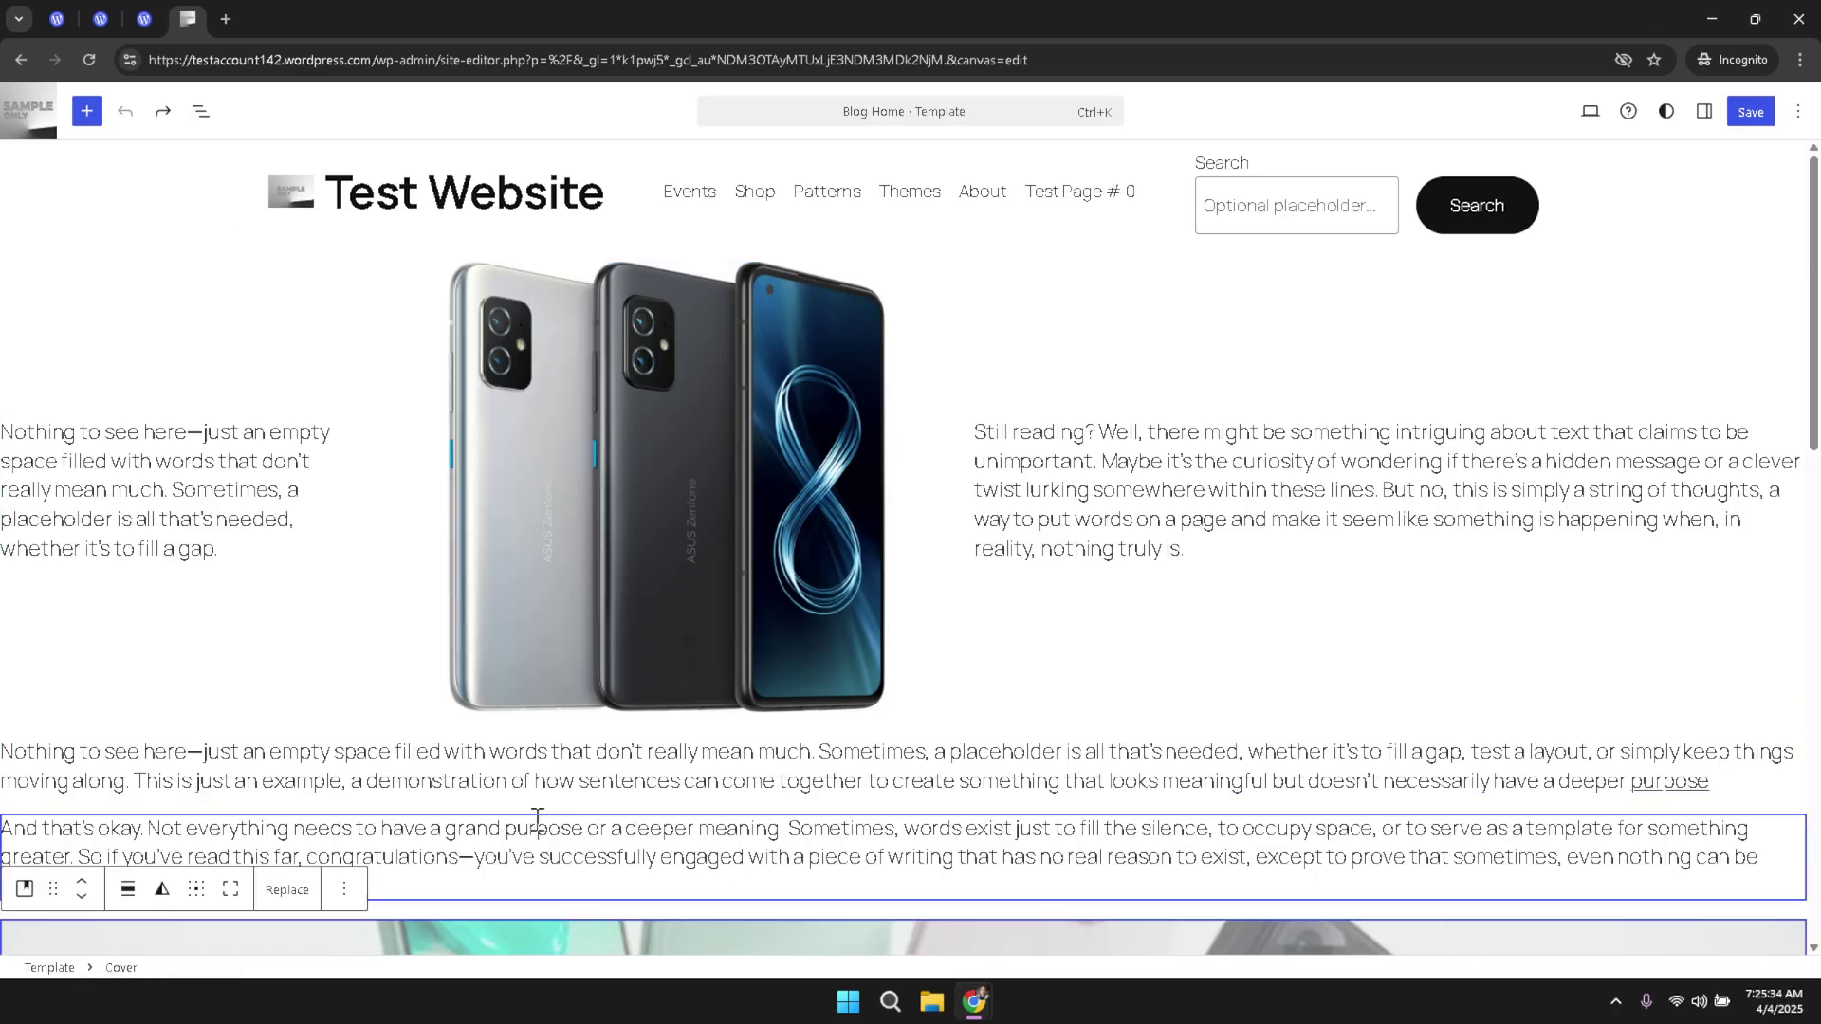
scroll(531, 835, "down", 2)
left_click(346, 731)
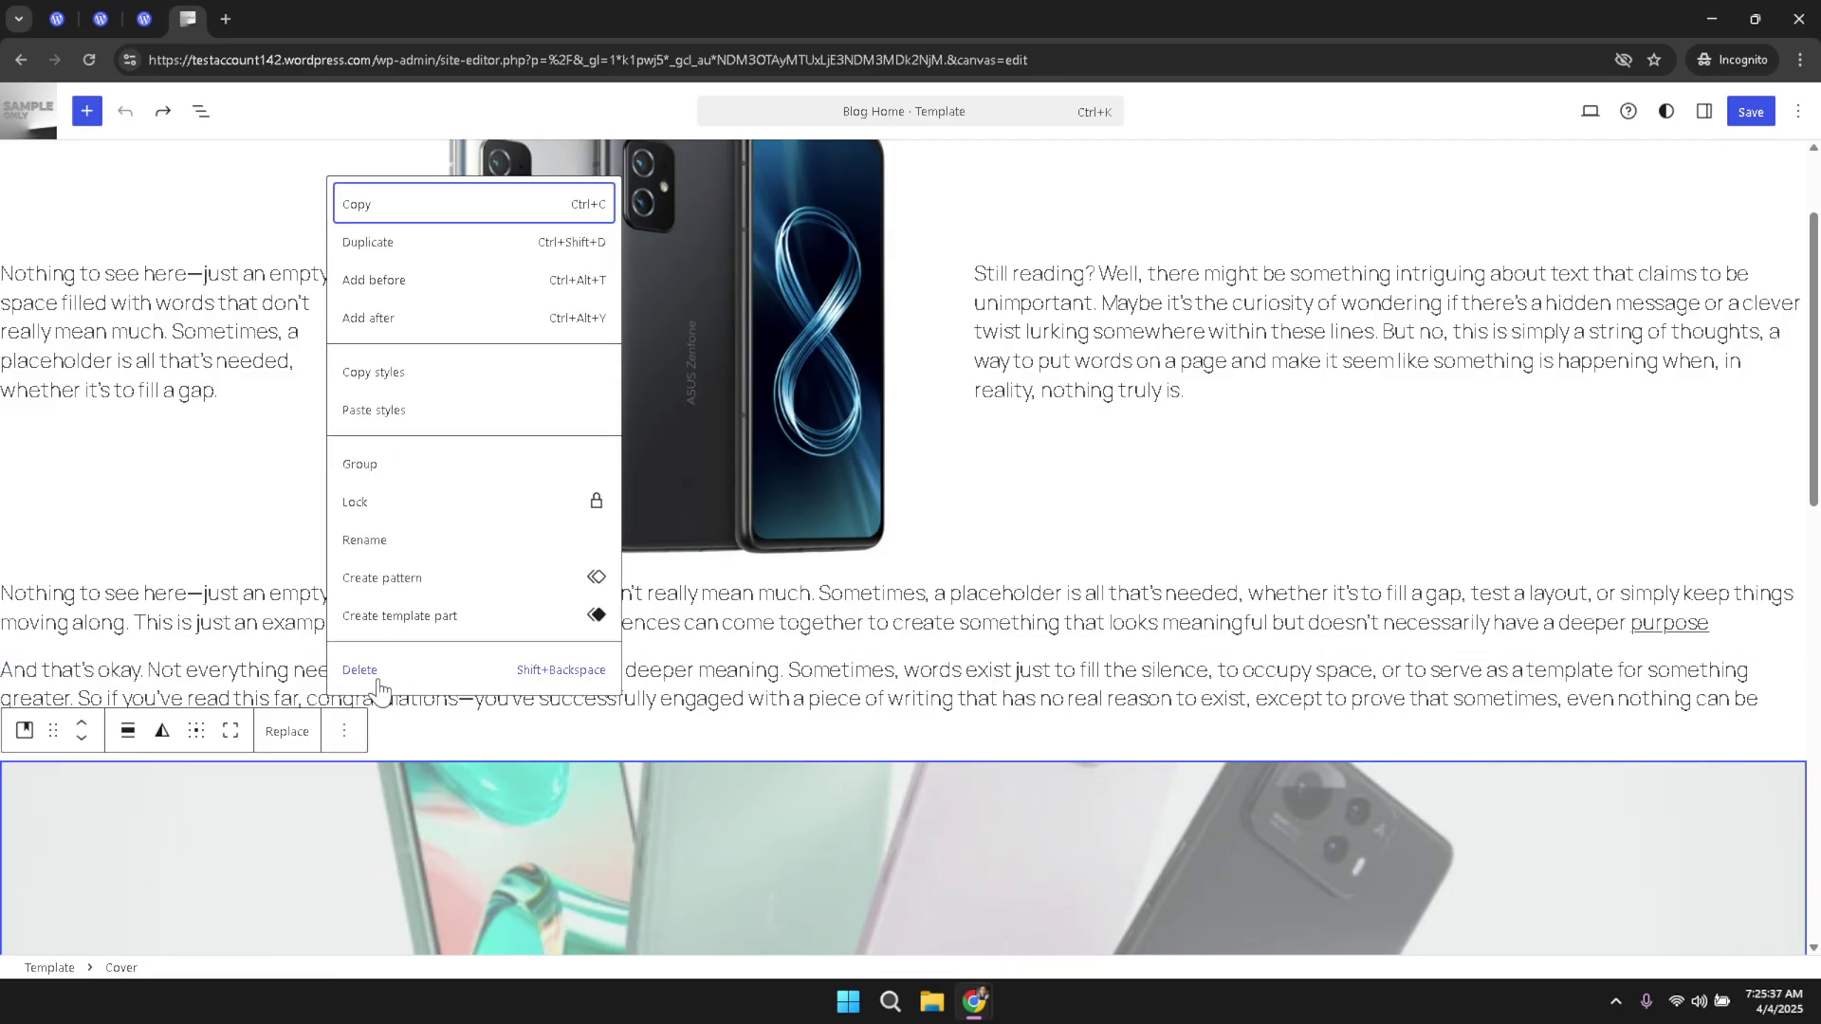
left_click(825, 667)
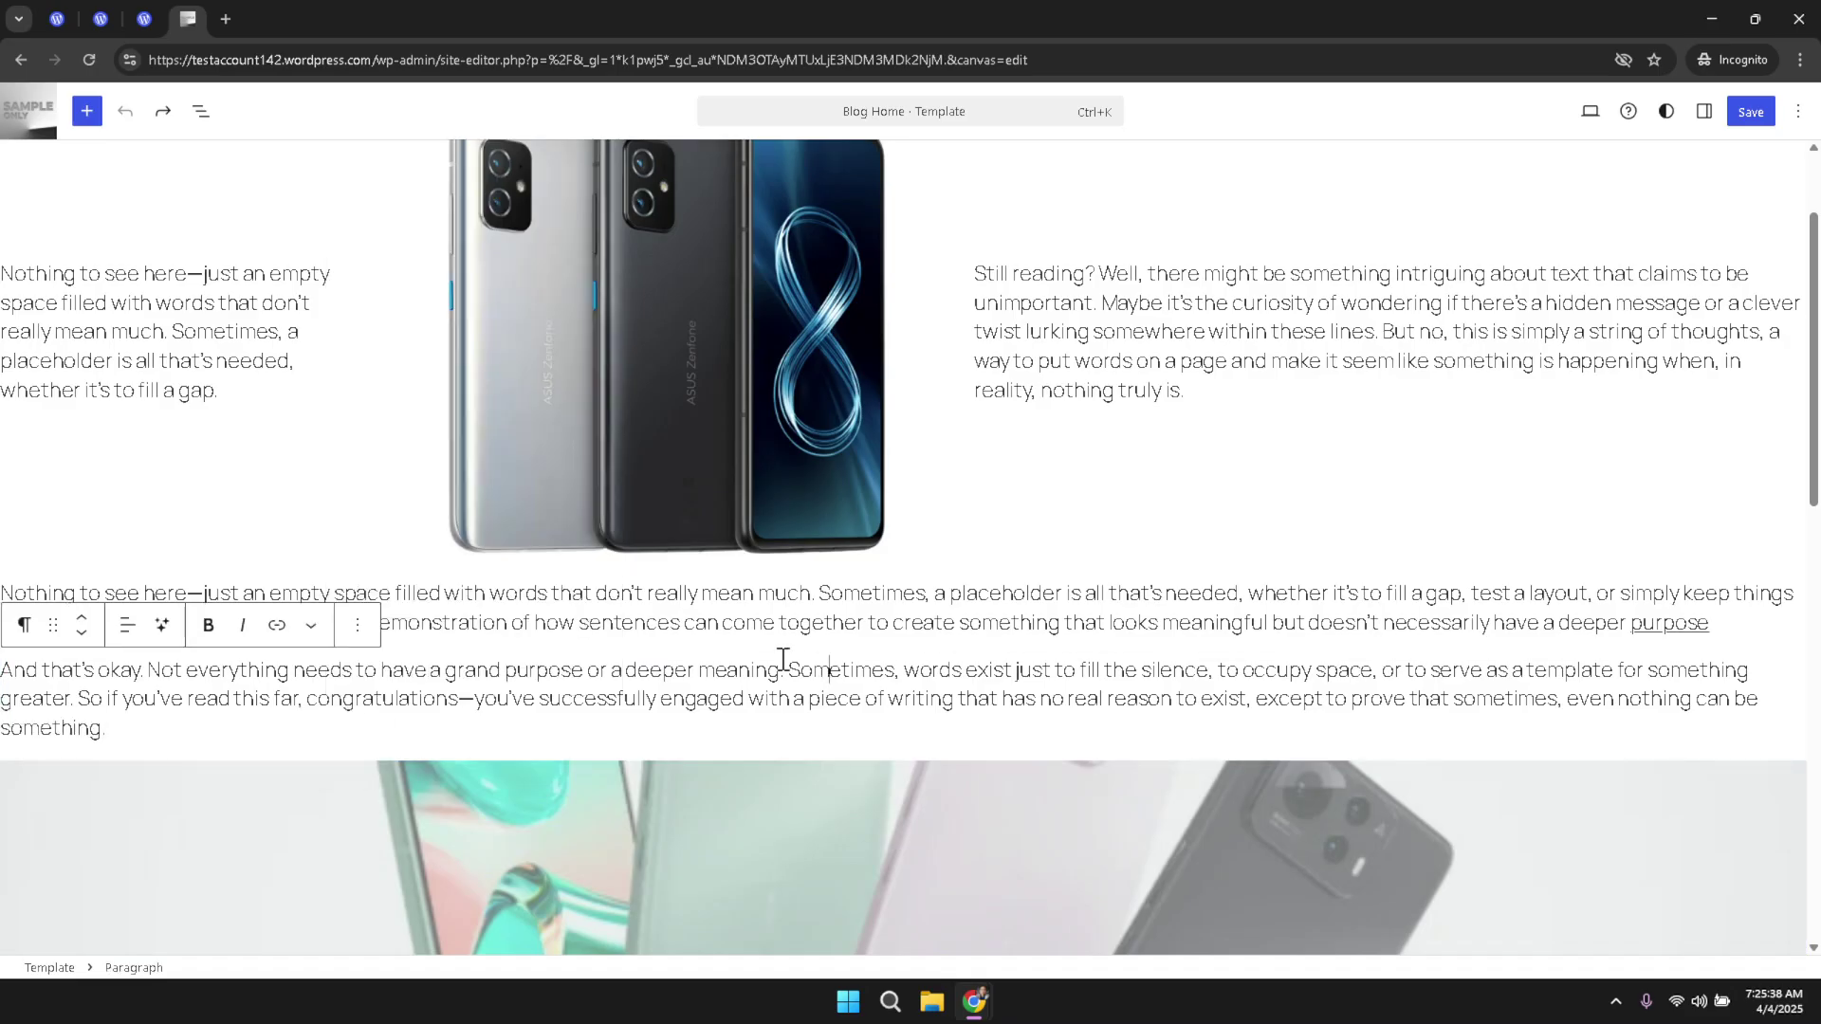
Bring up the 'Nothing to see here' paragraph's options menu, down to Edit as HTML.
left_click(685, 617)
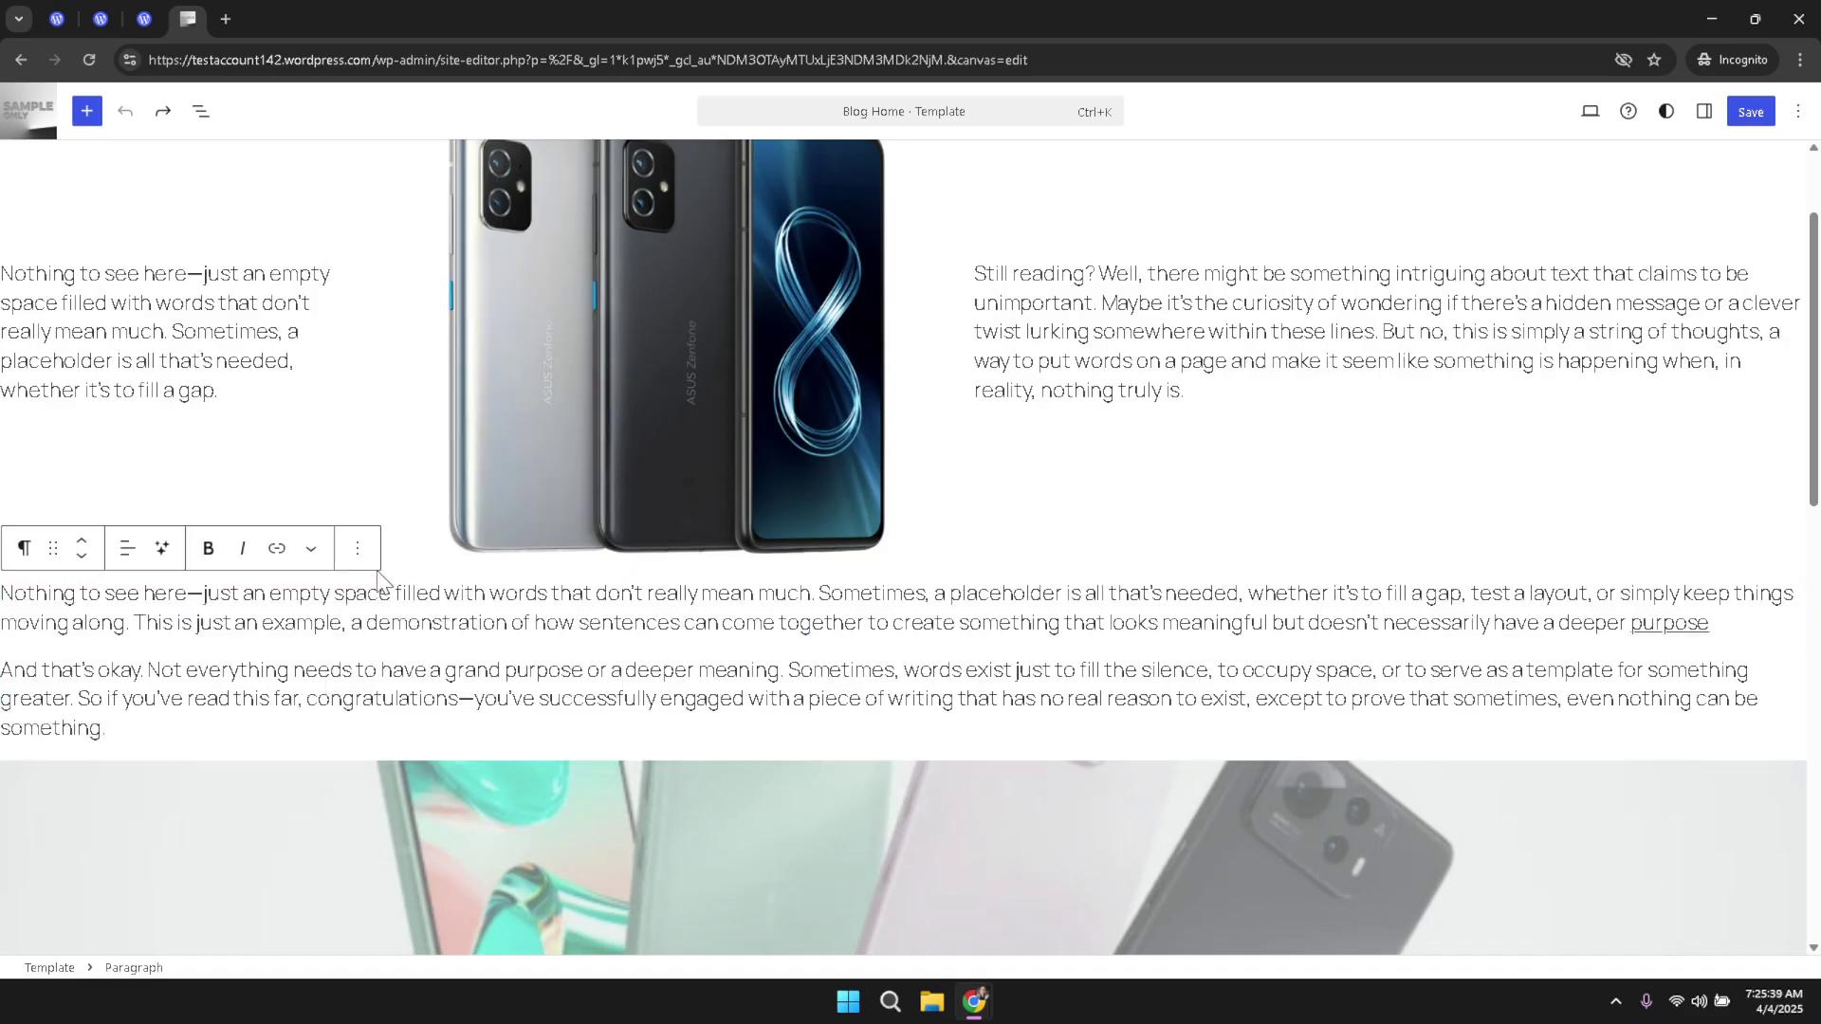
left_click(359, 548)
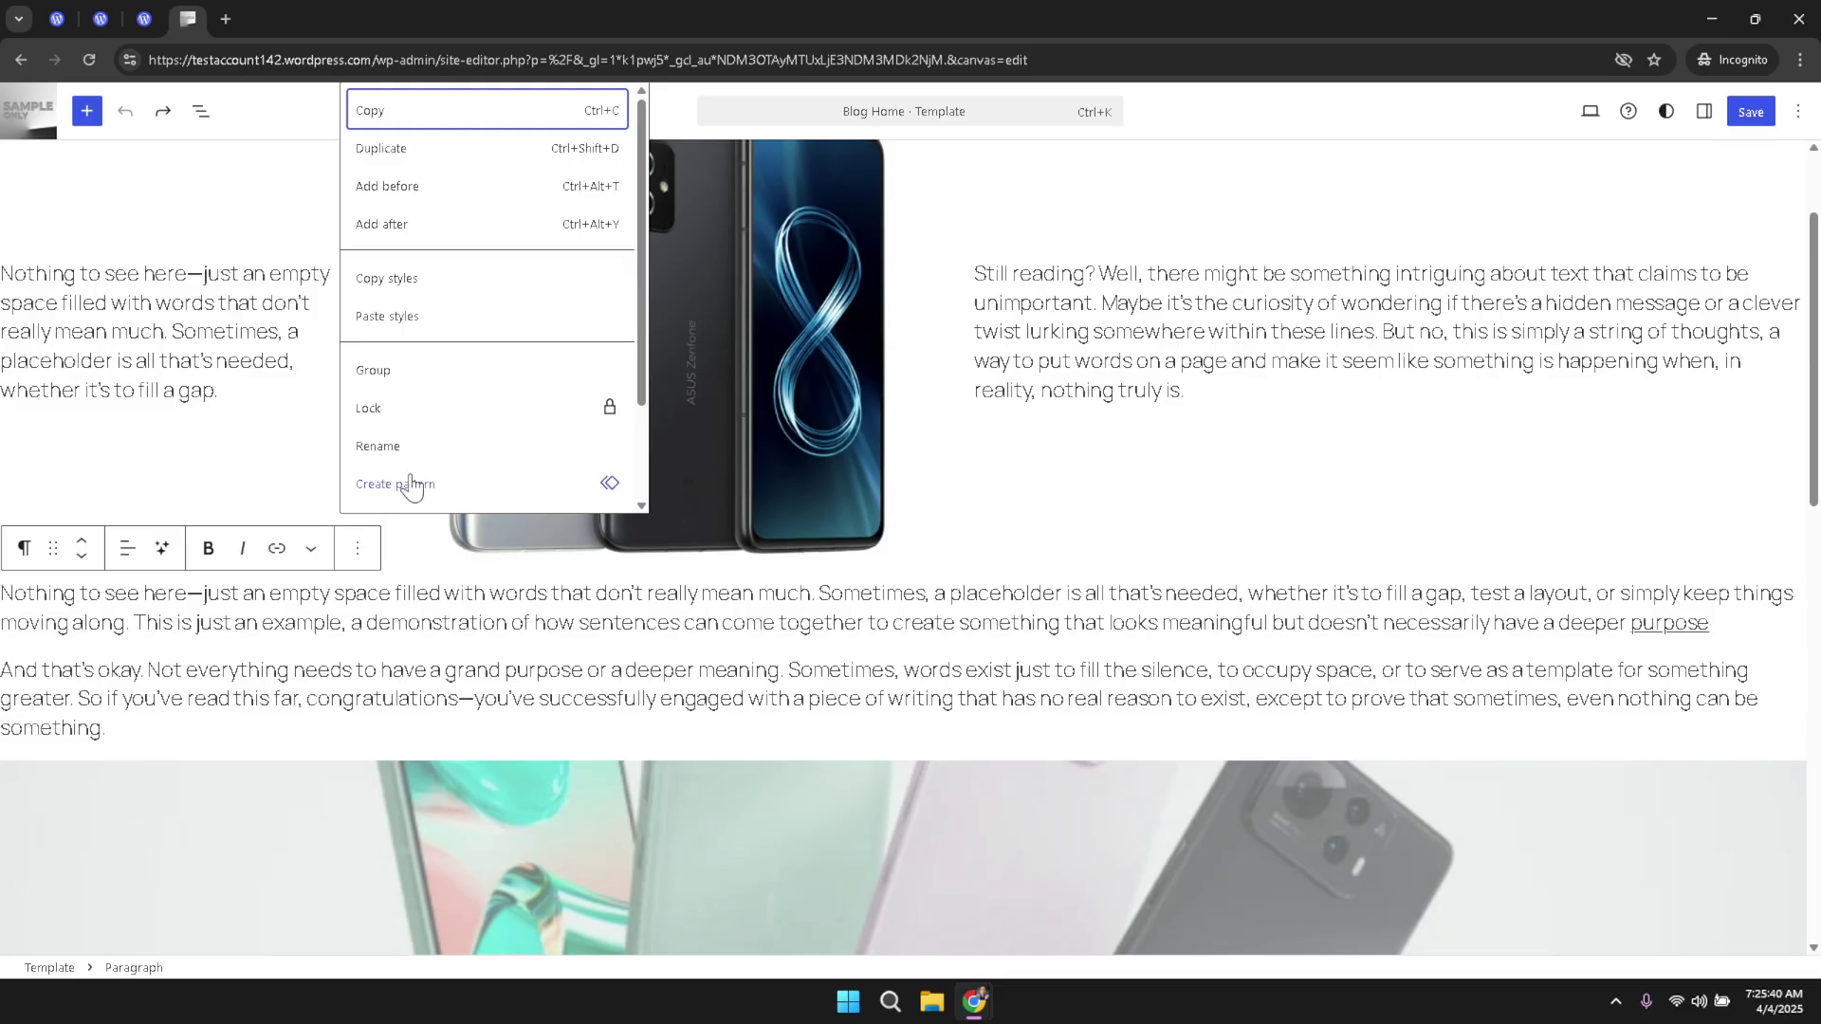
scroll(438, 410, "down", 2)
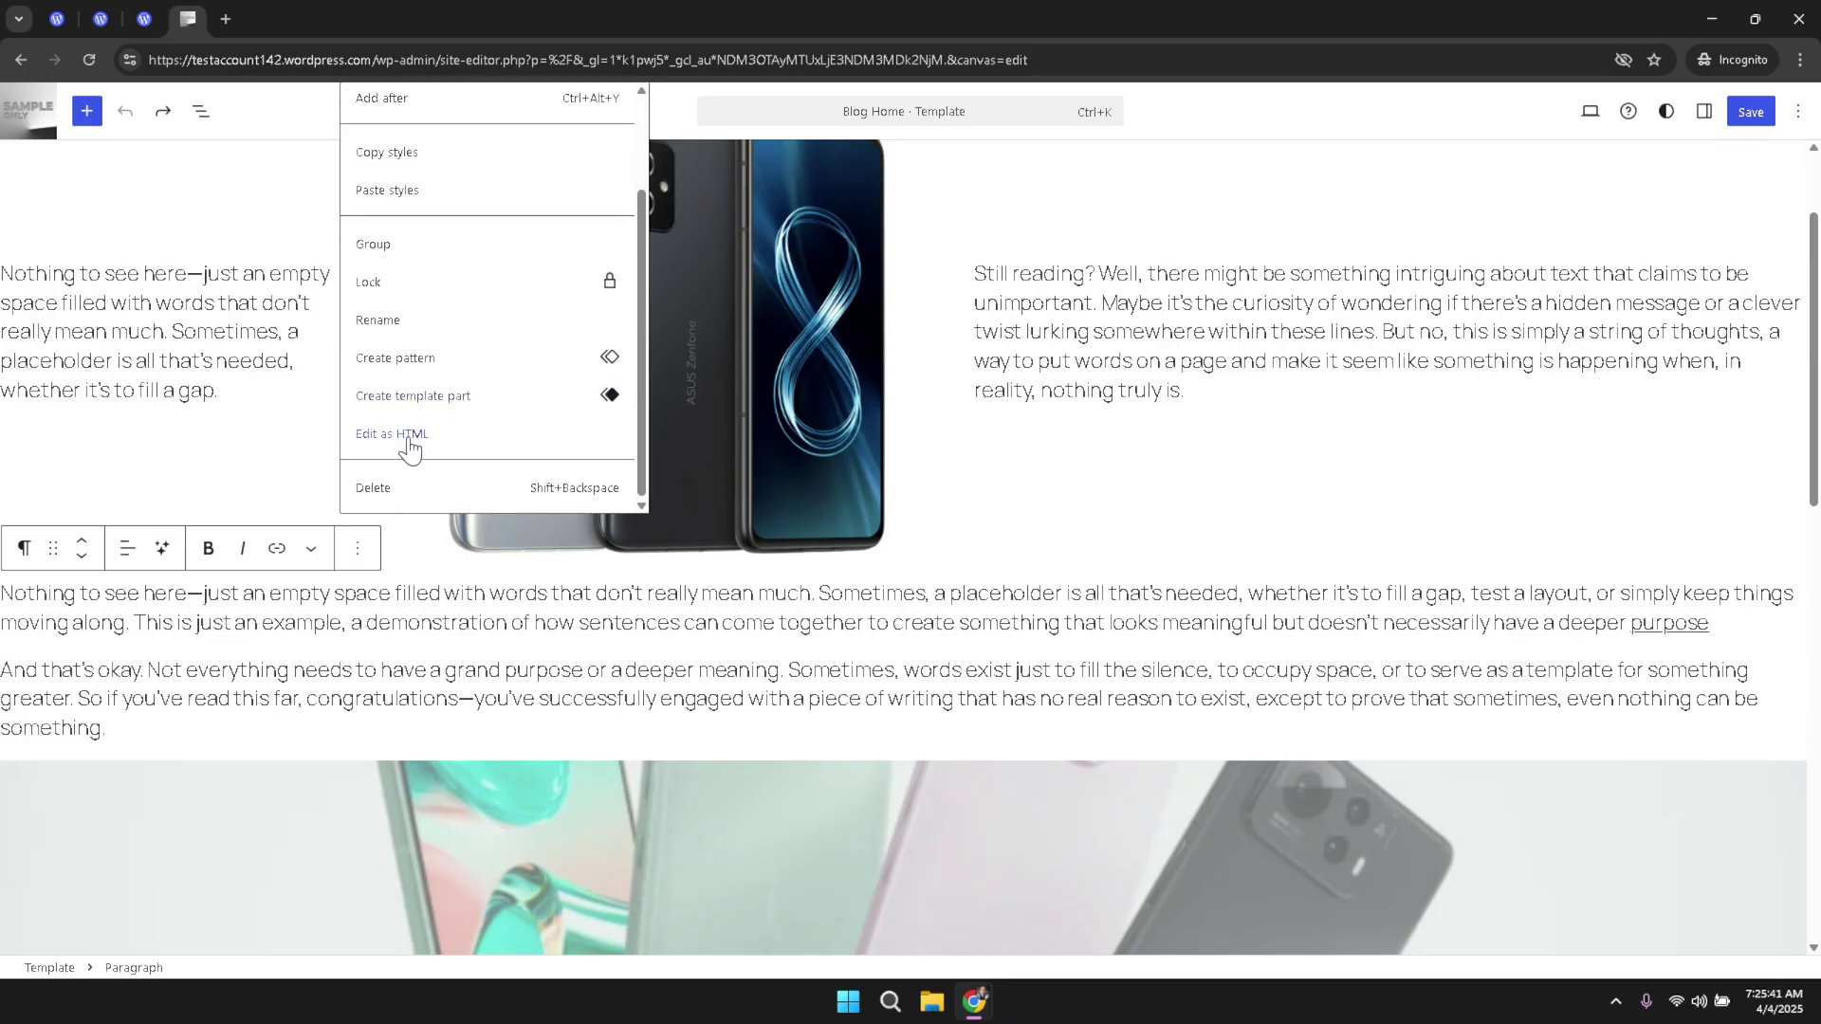
Edit the paragraph as HTML, adding <h1> before <p> and </h1> after </p>.
left_click(417, 444)
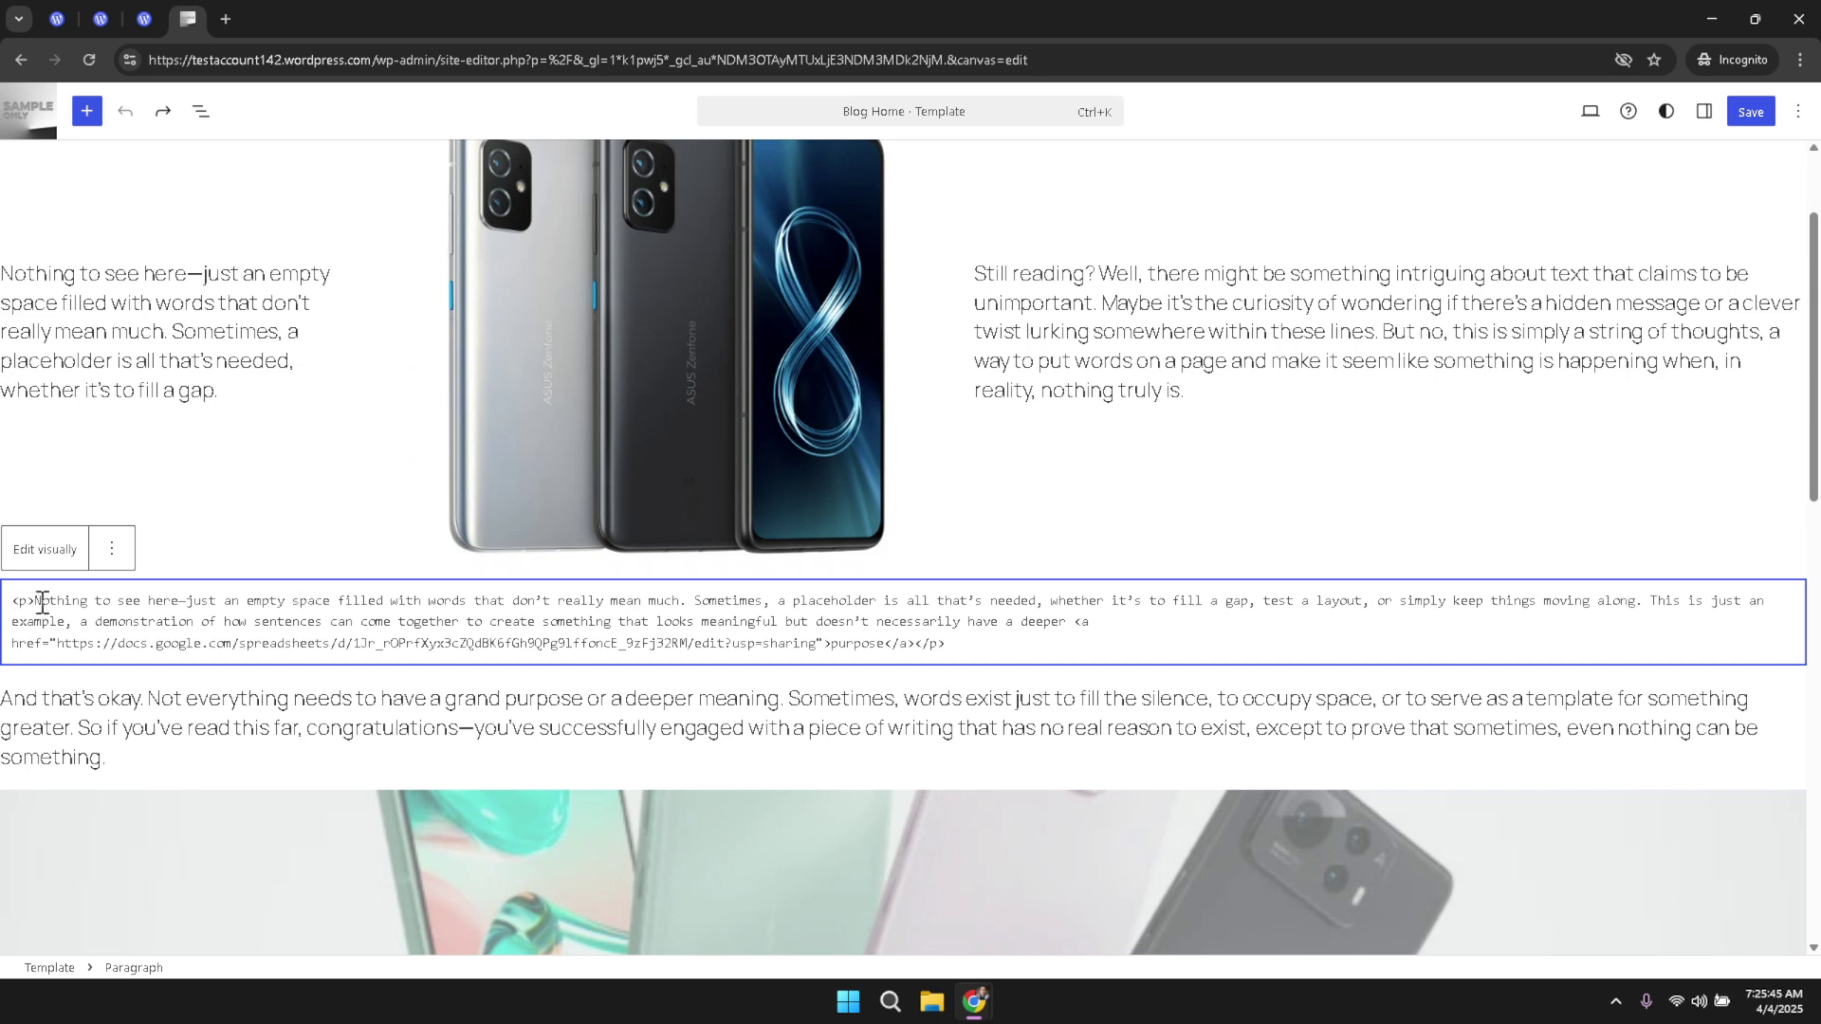
type("<h1>")
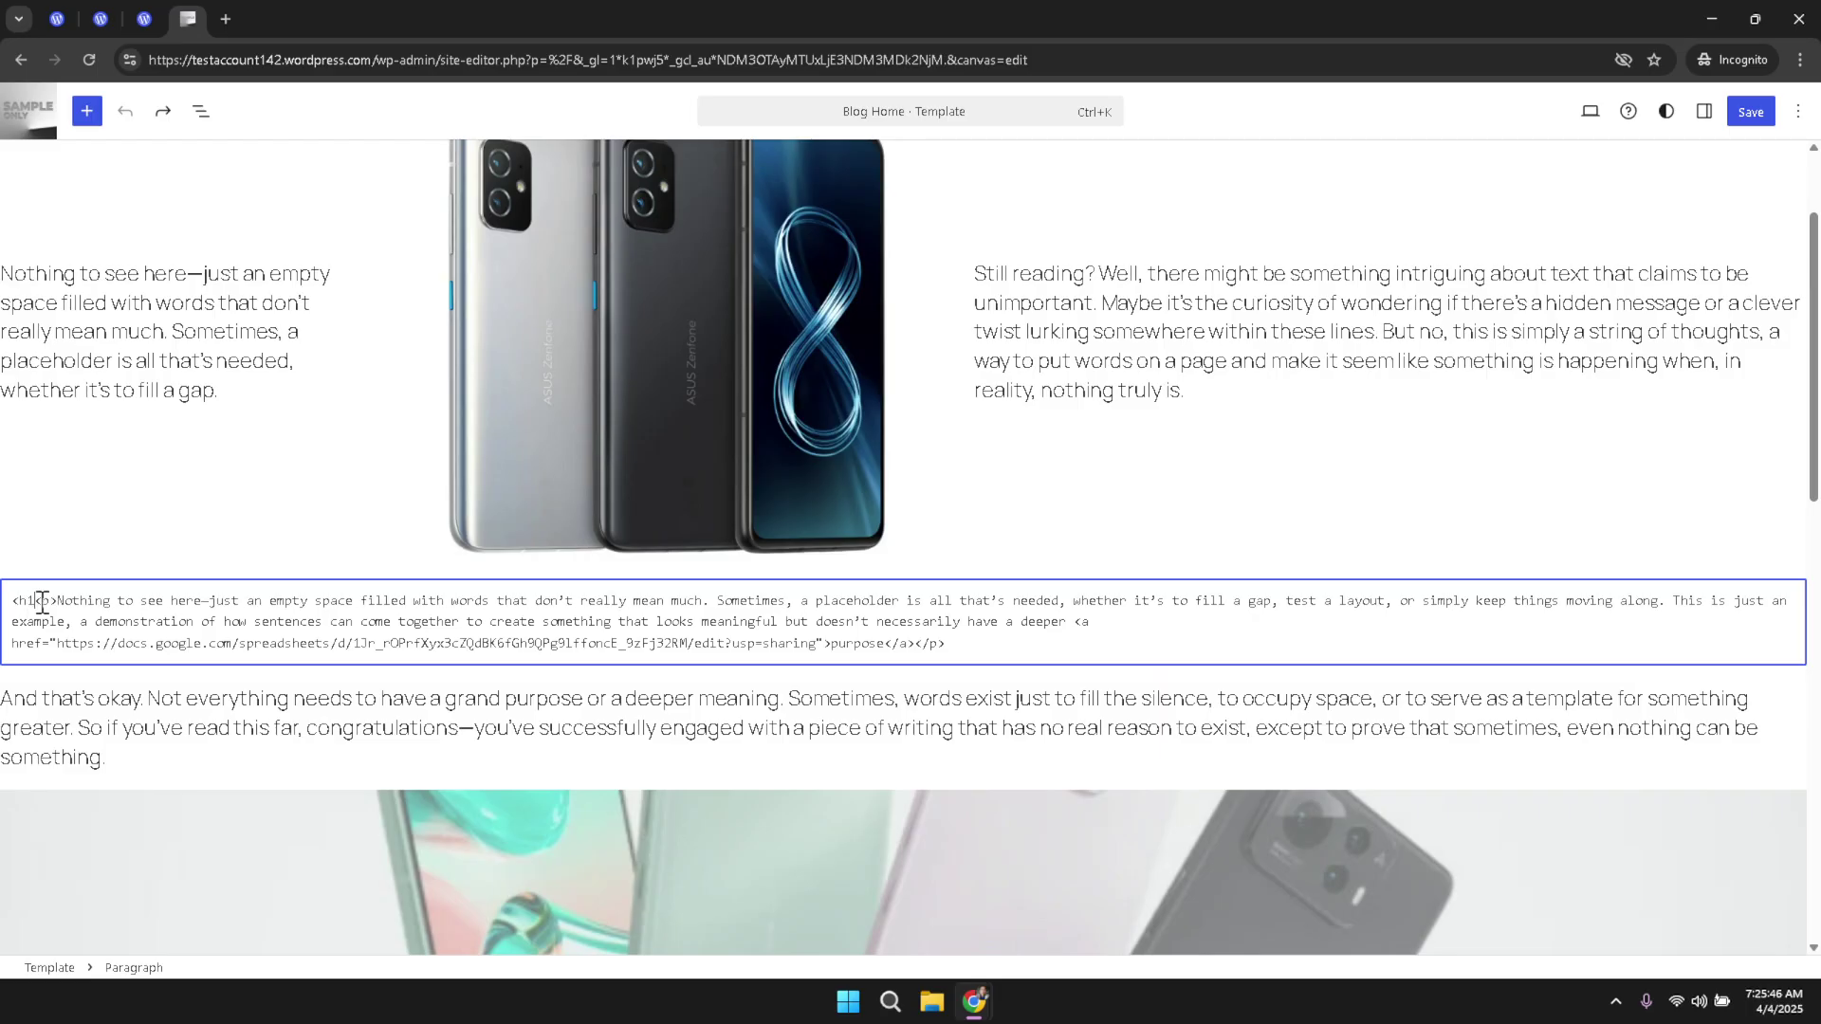
left_click_drag(42, 603, 180, 645)
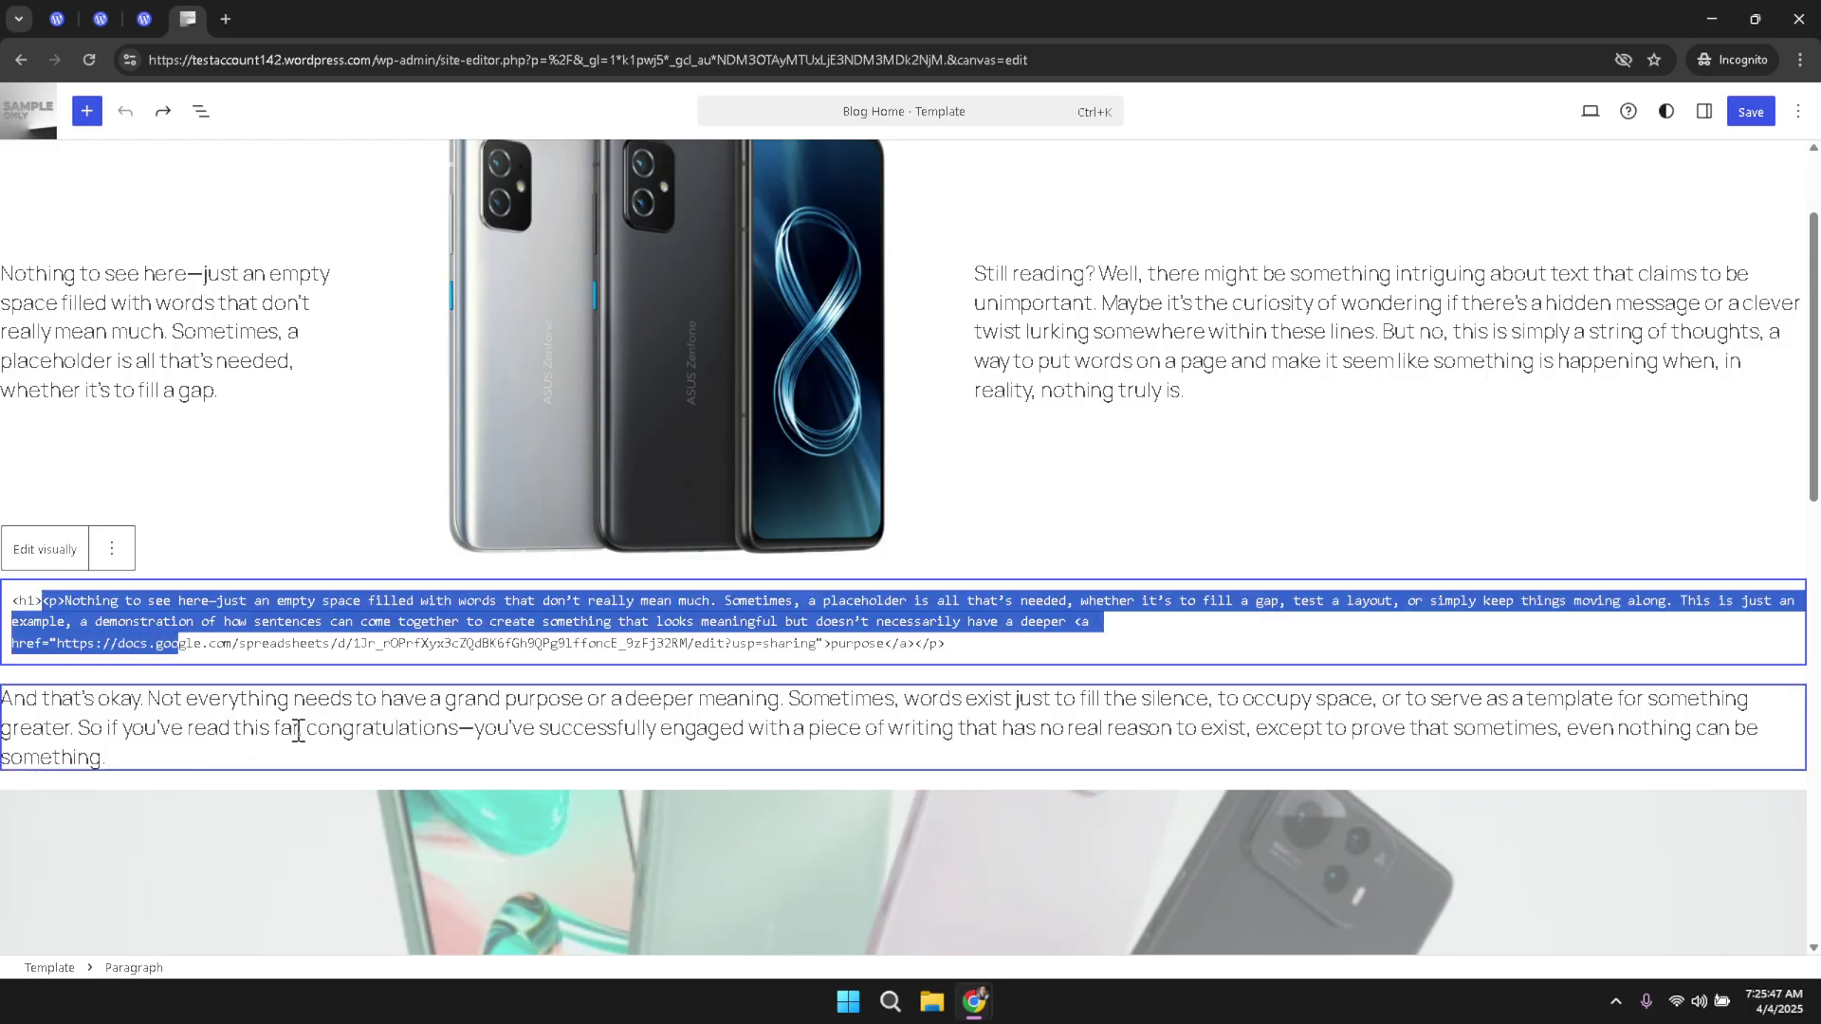
left_click(984, 661)
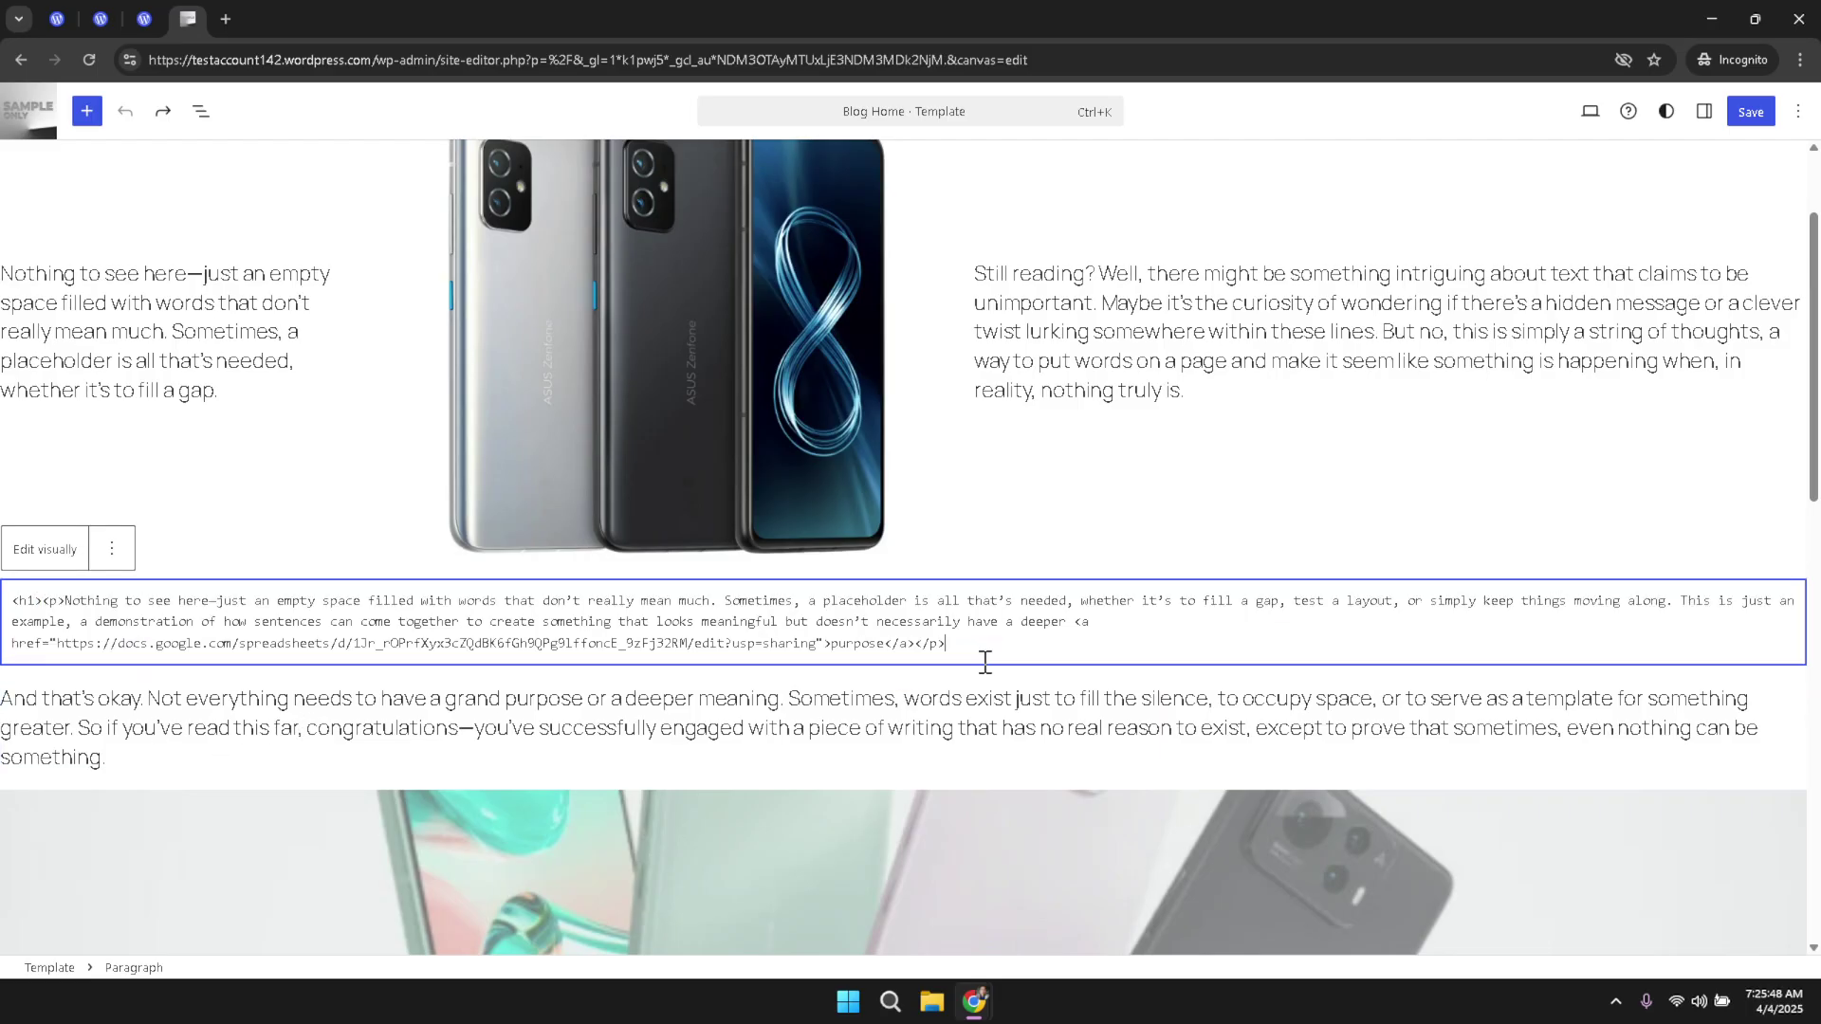
type("</h1>")
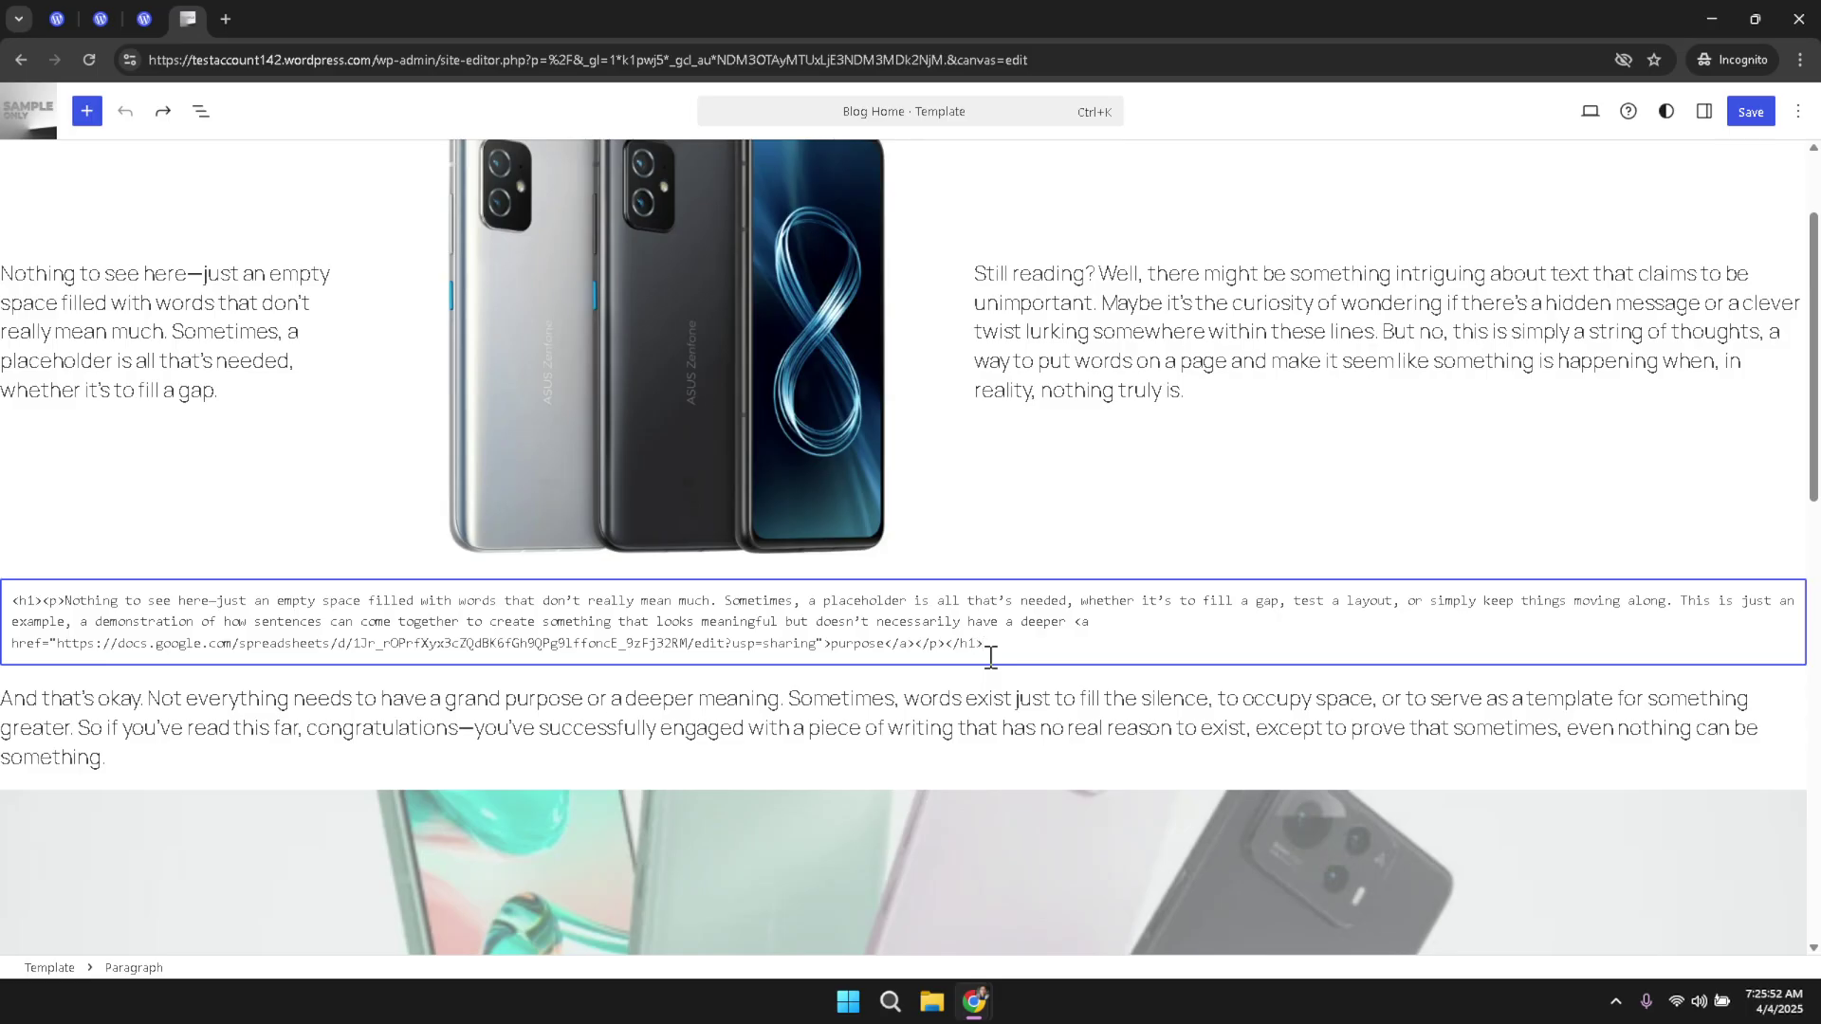
key("Return")
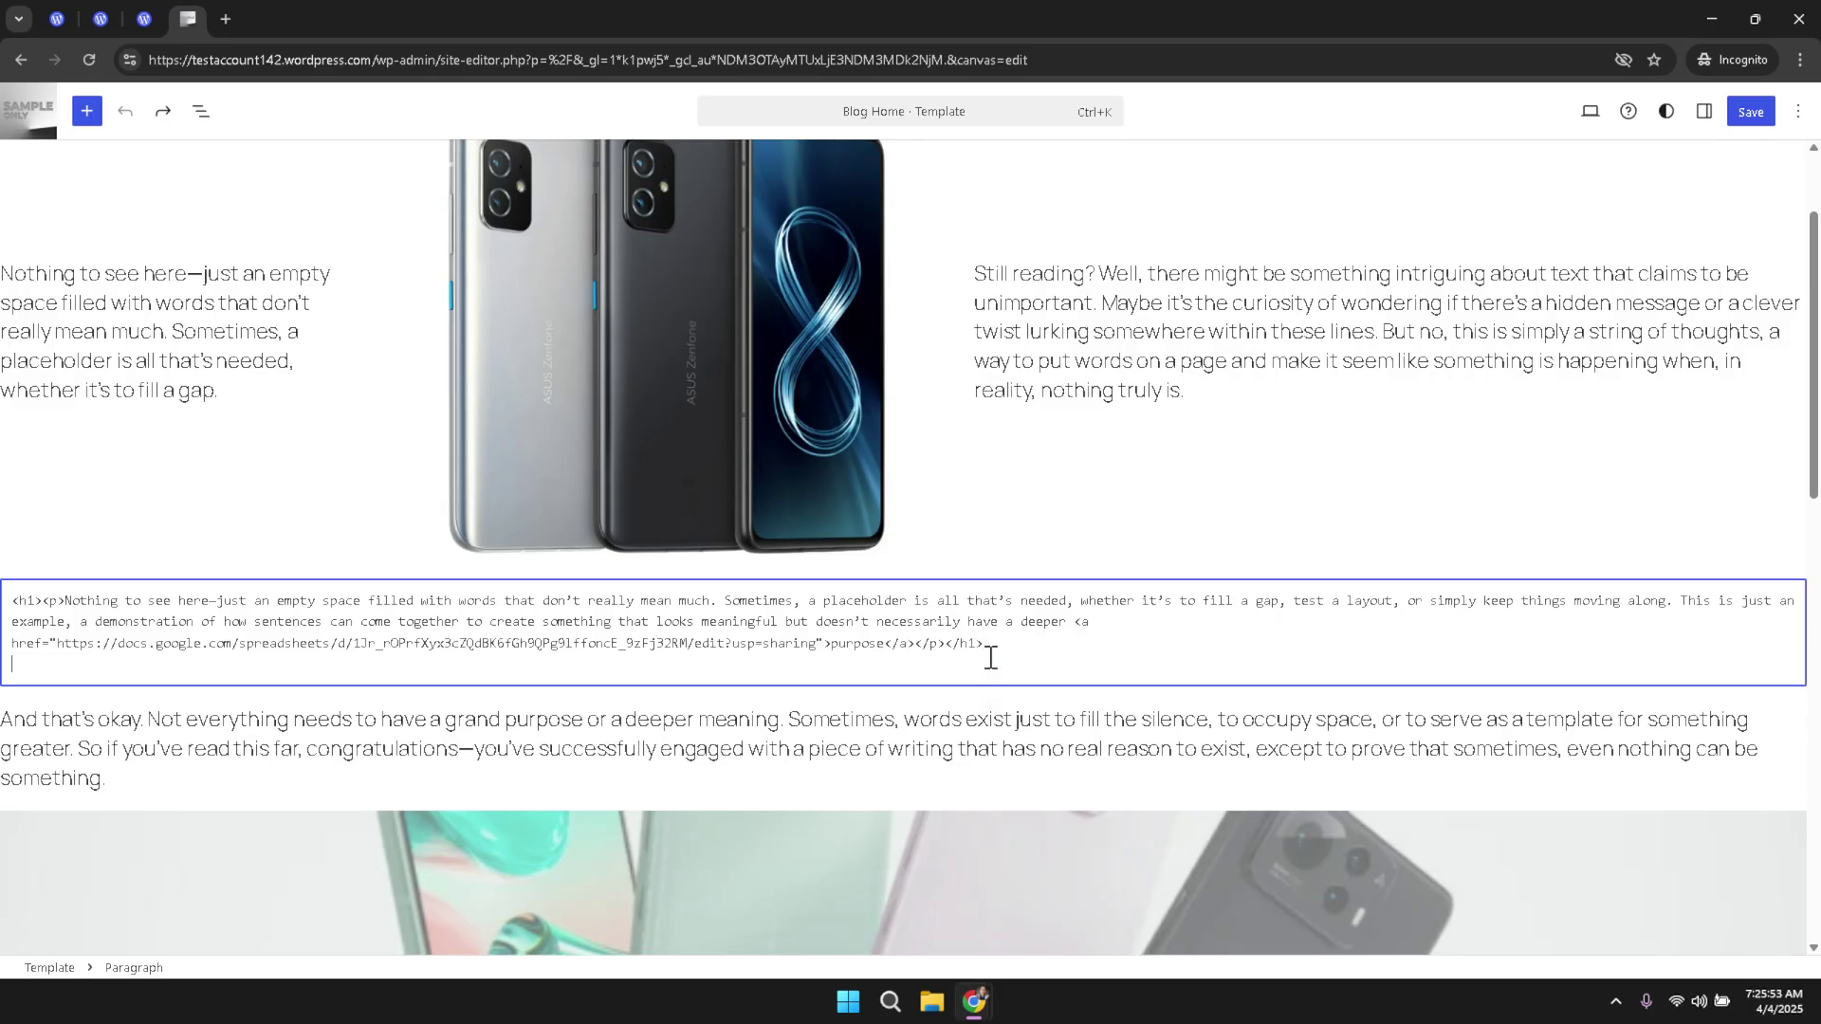
key("BackSpace")
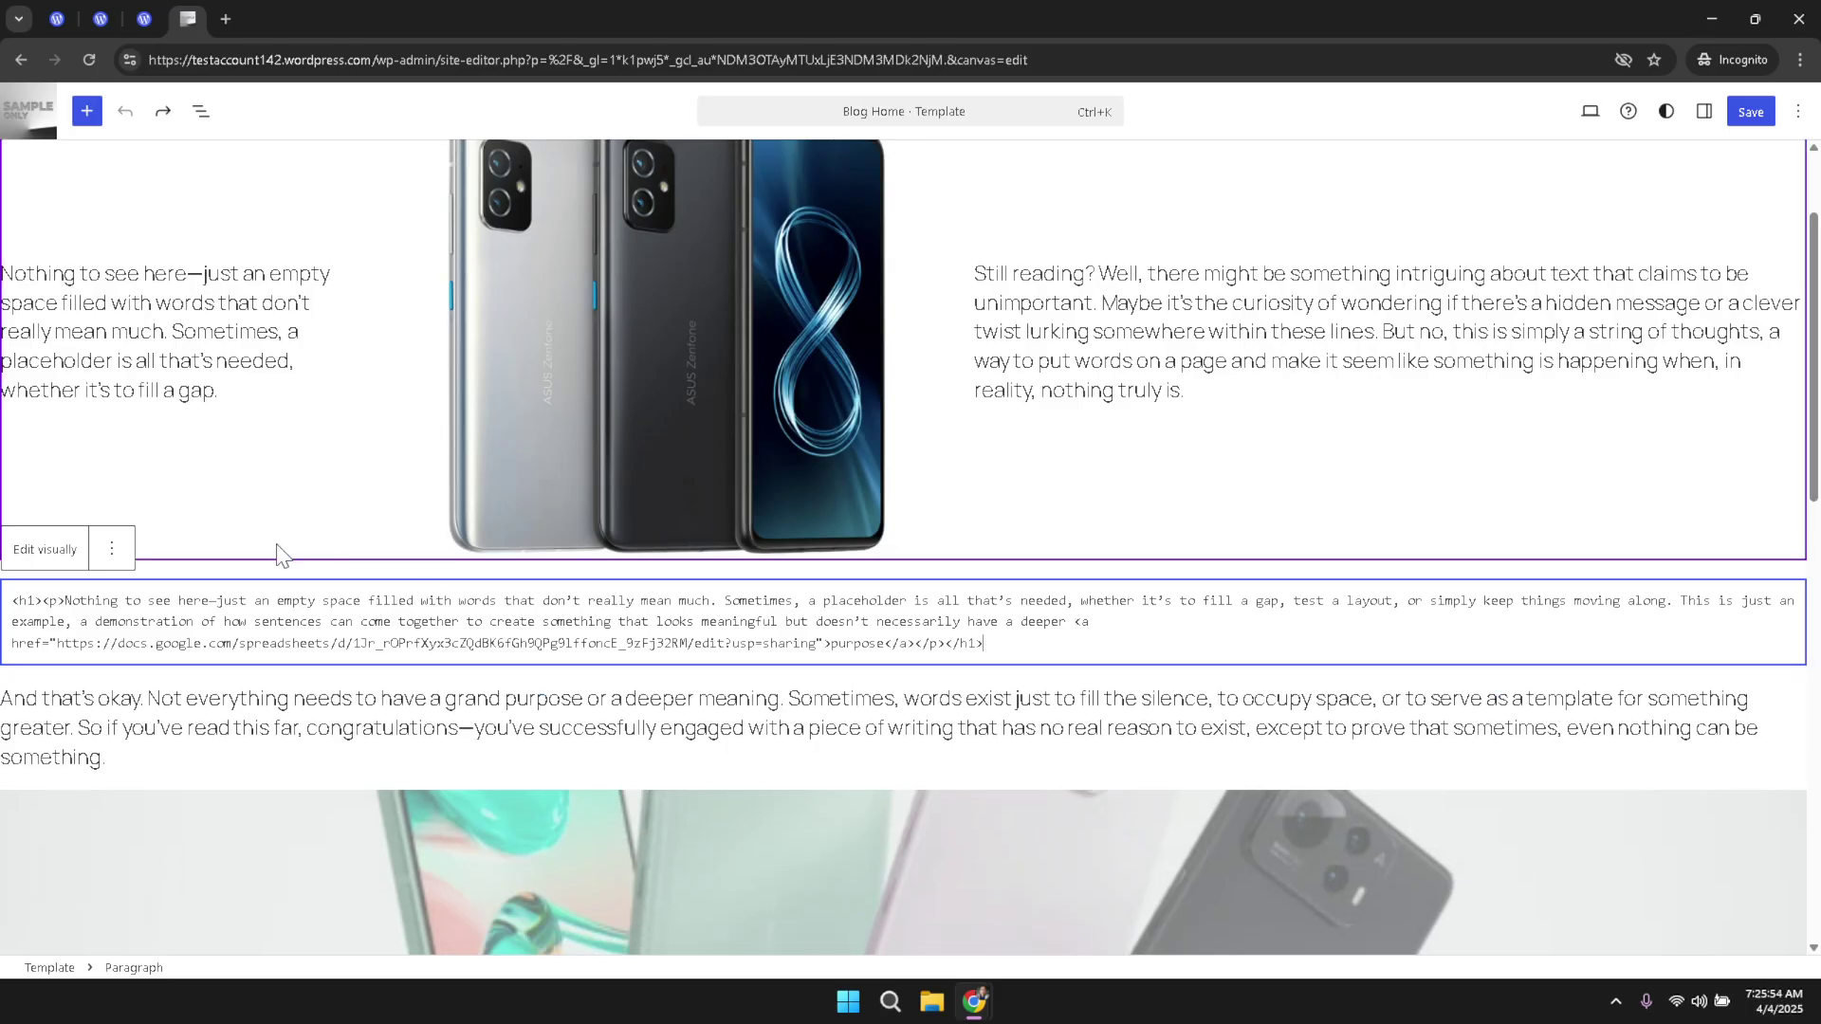
Return the paragraph to visual view and inspect the block now flagged as invalid content.
left_click(50, 553)
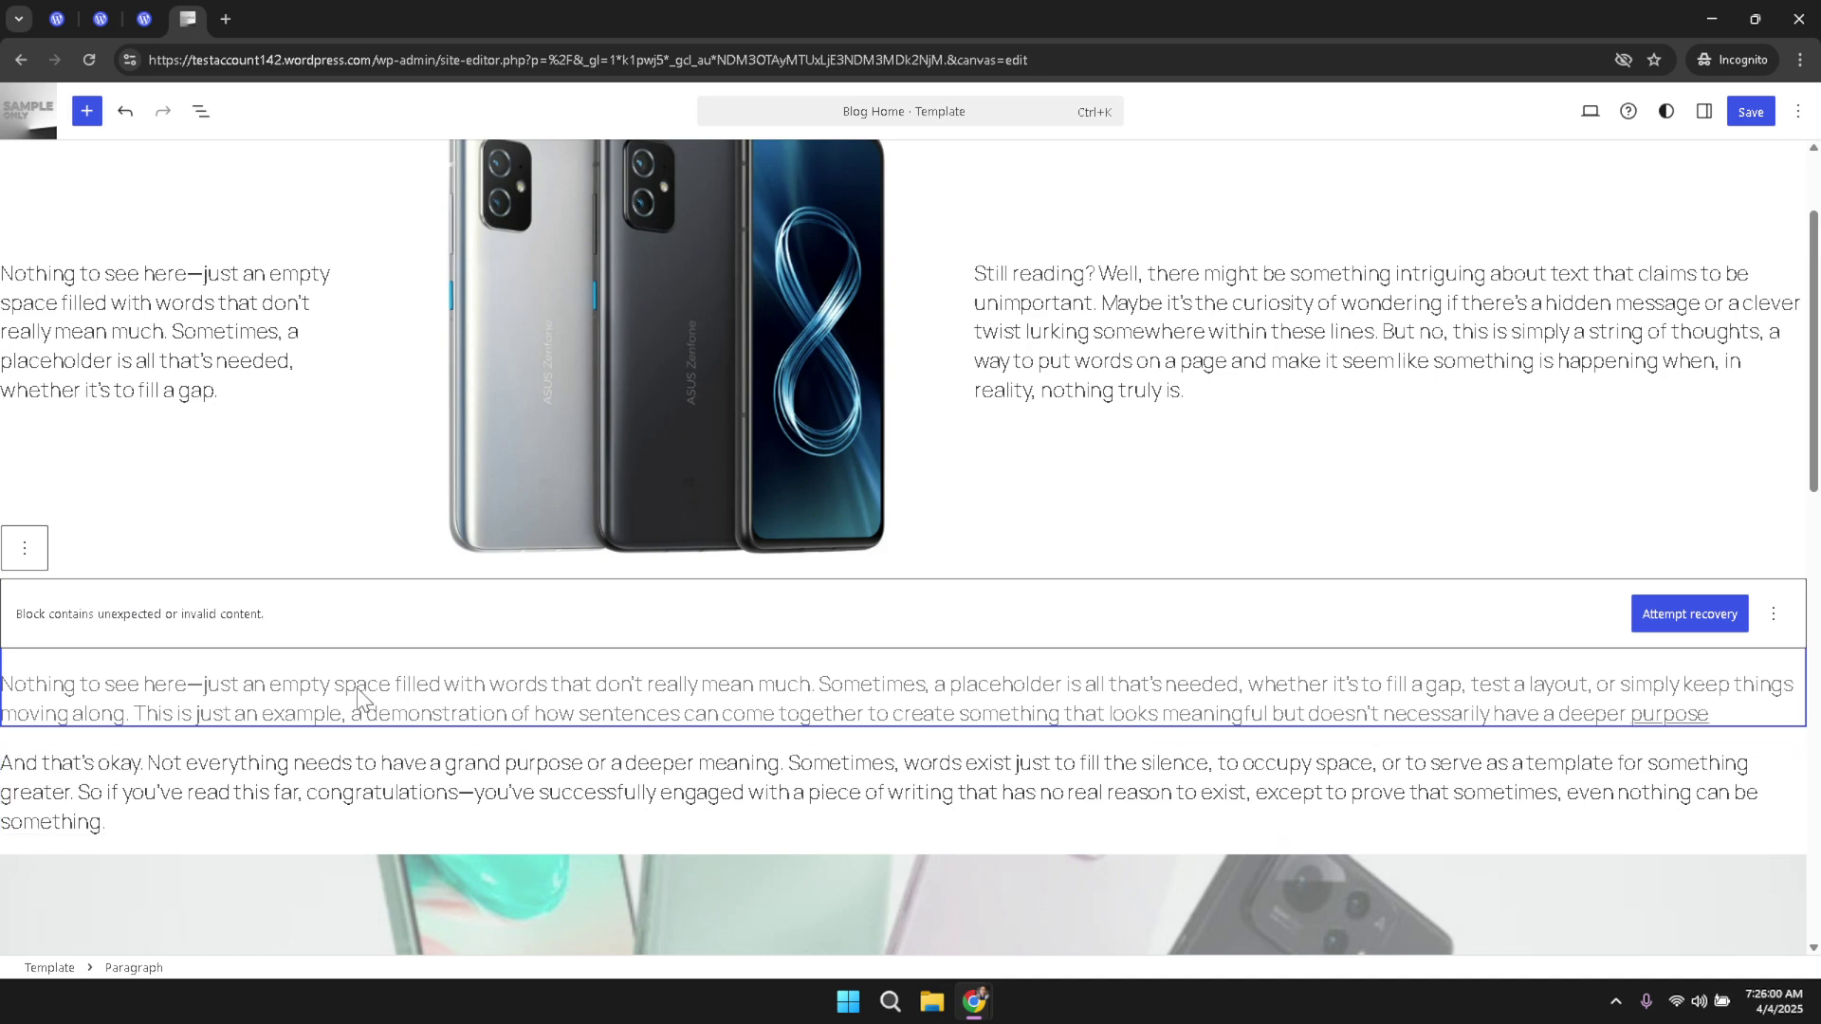
left_click(506, 764)
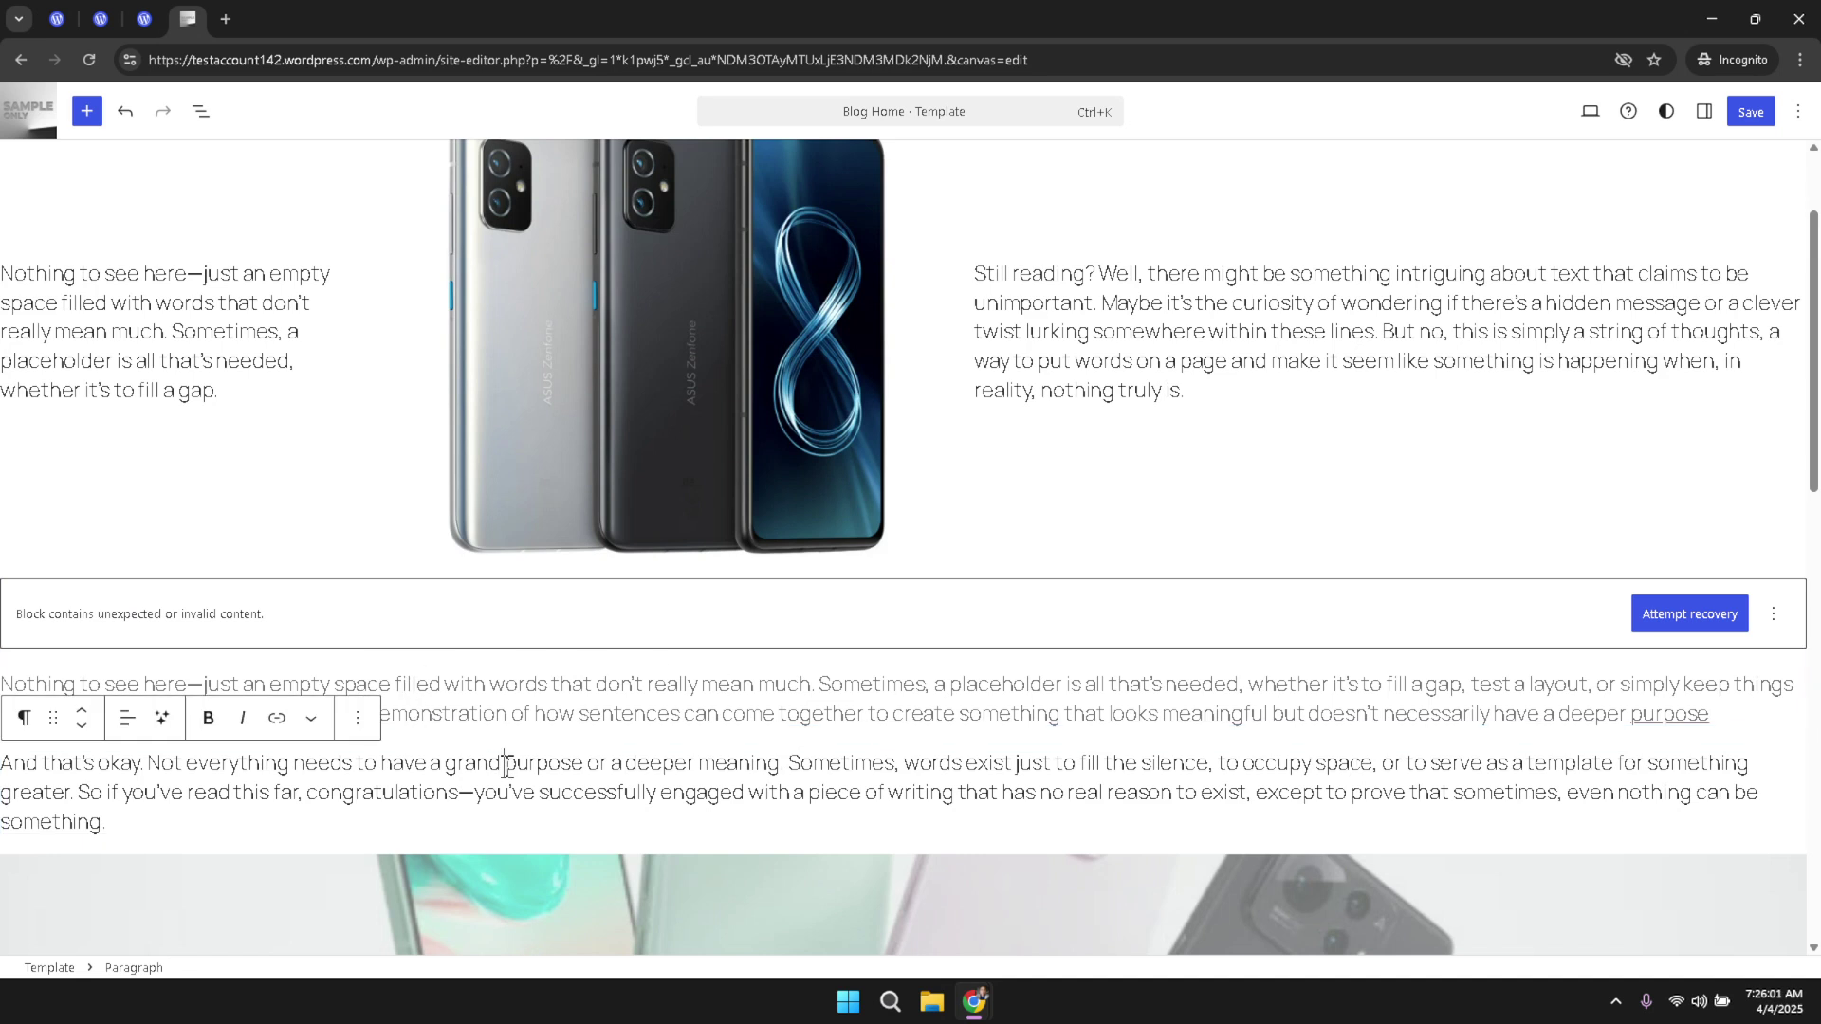
left_click(534, 712)
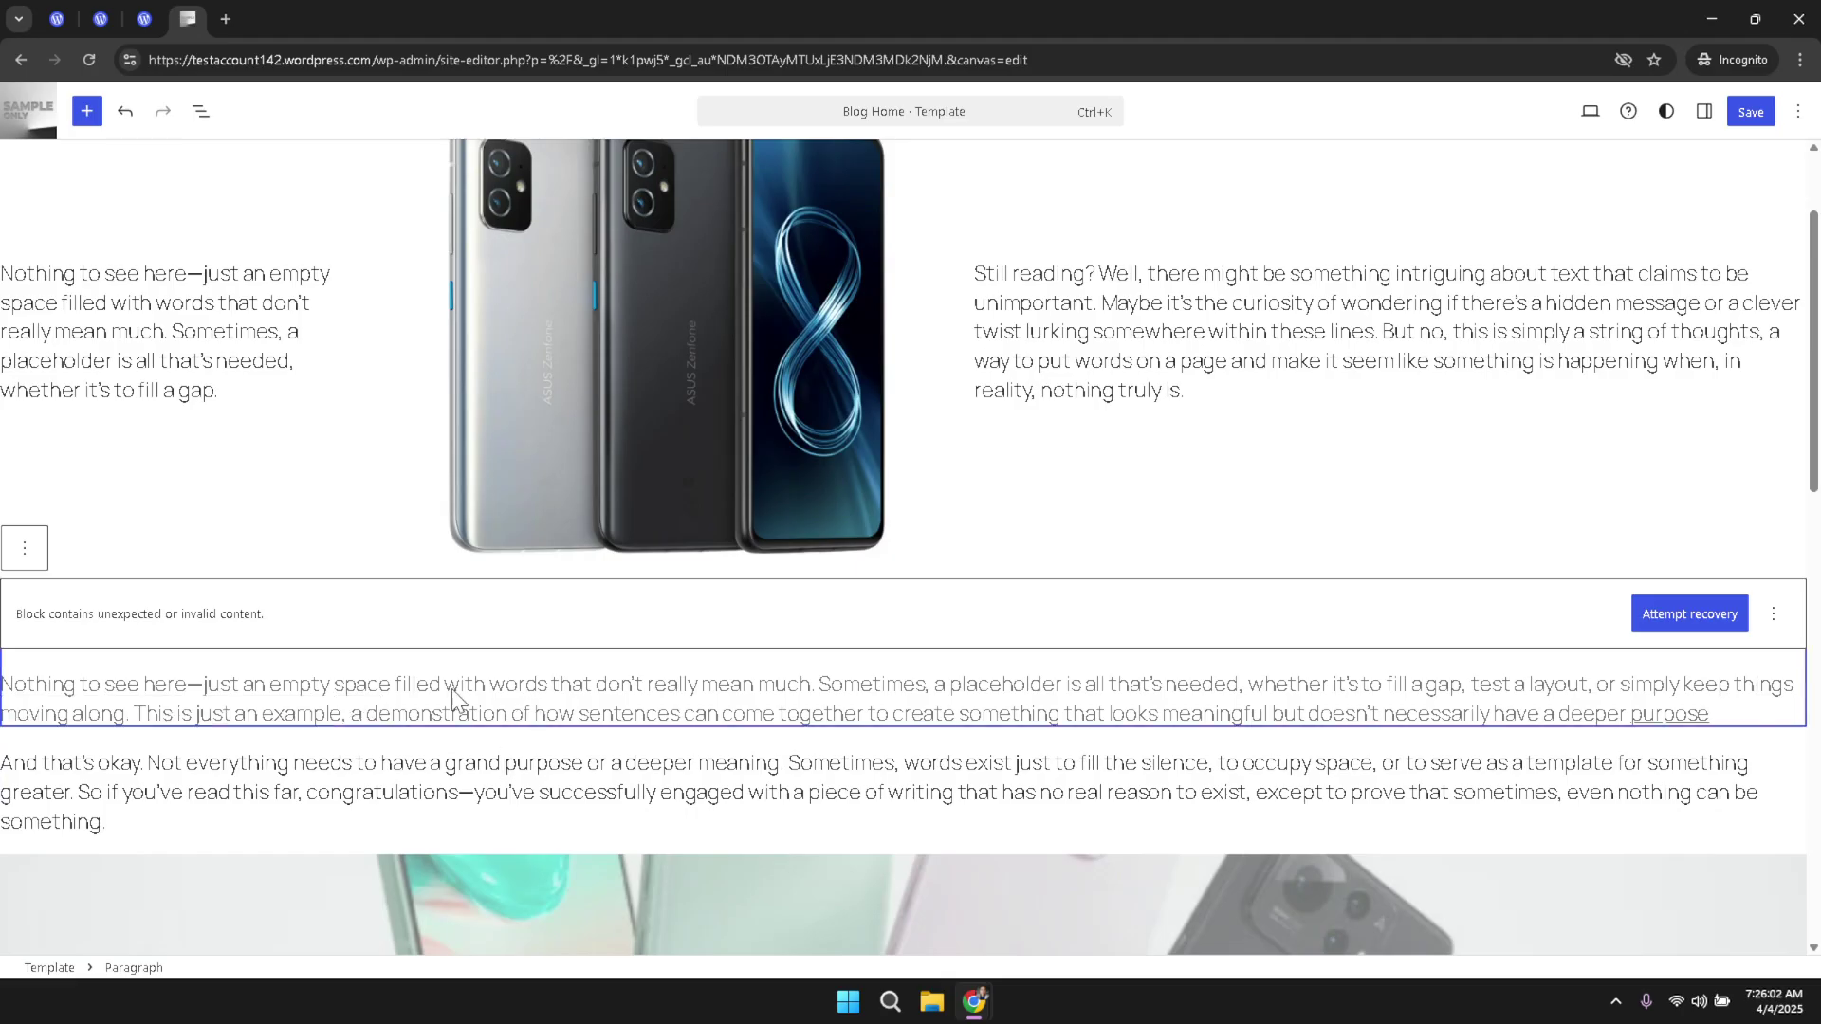
left_click(23, 550)
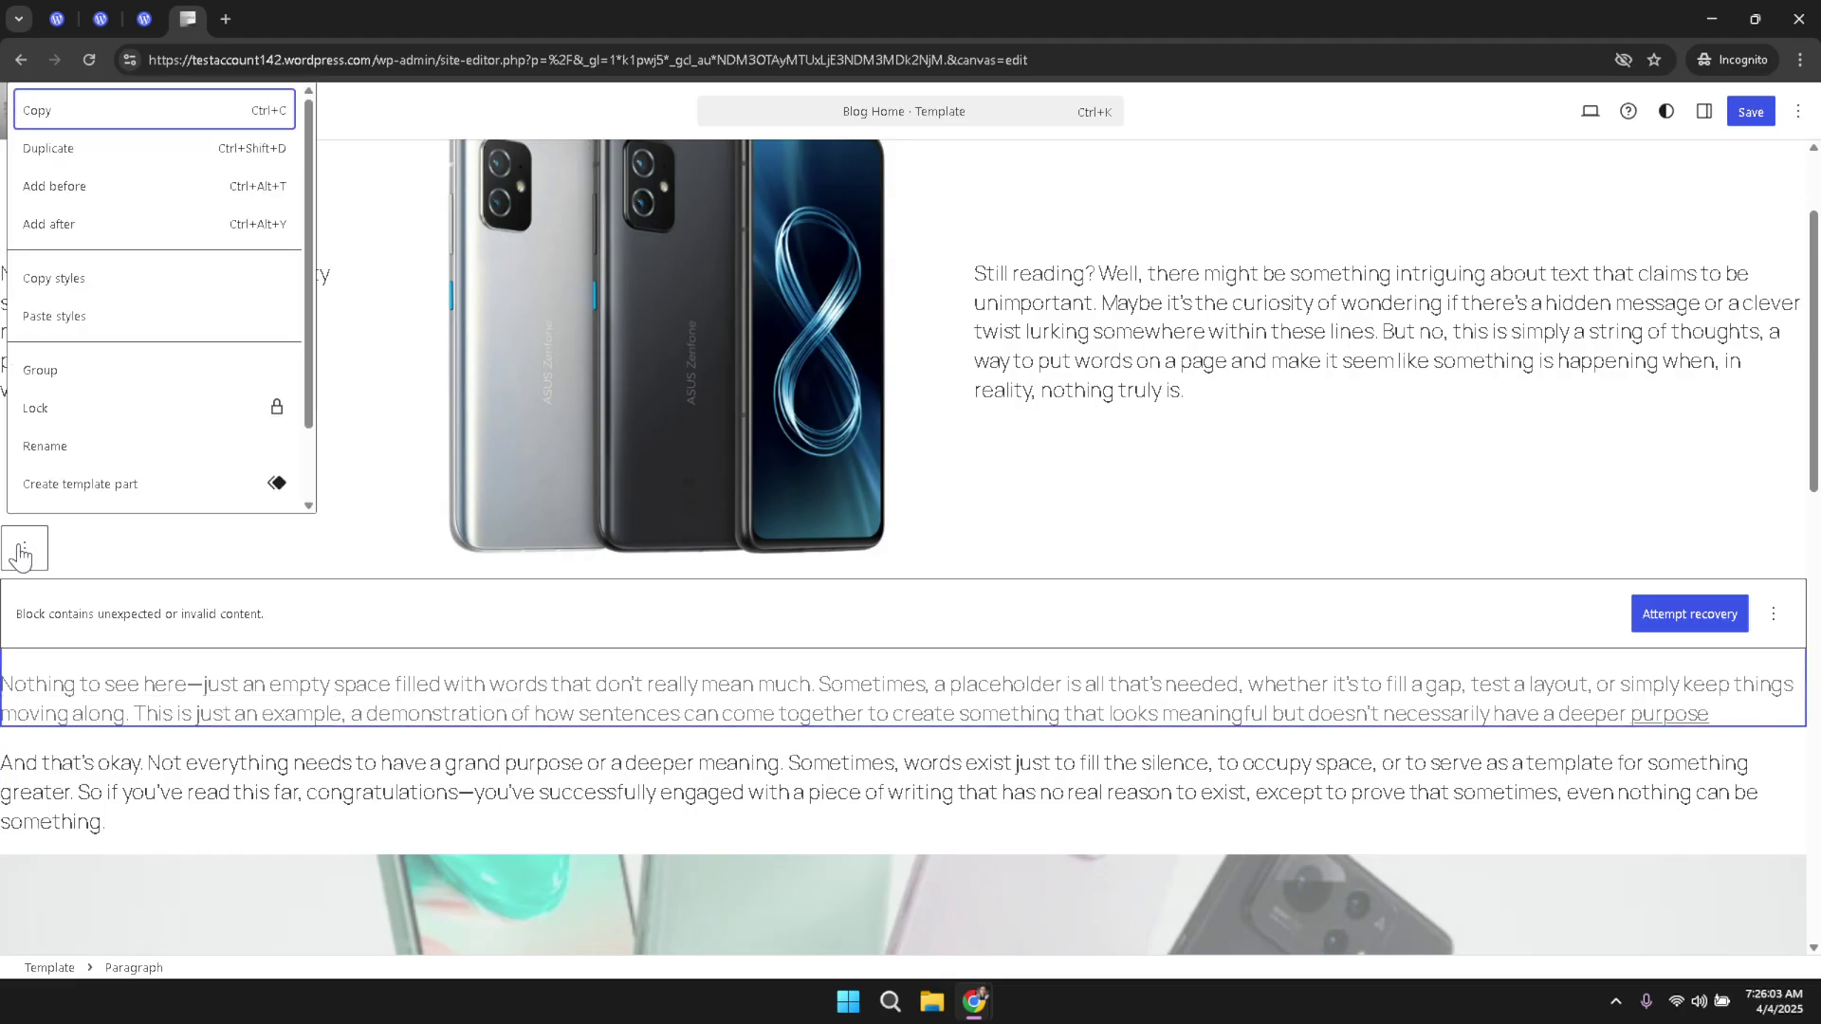
left_click(22, 552)
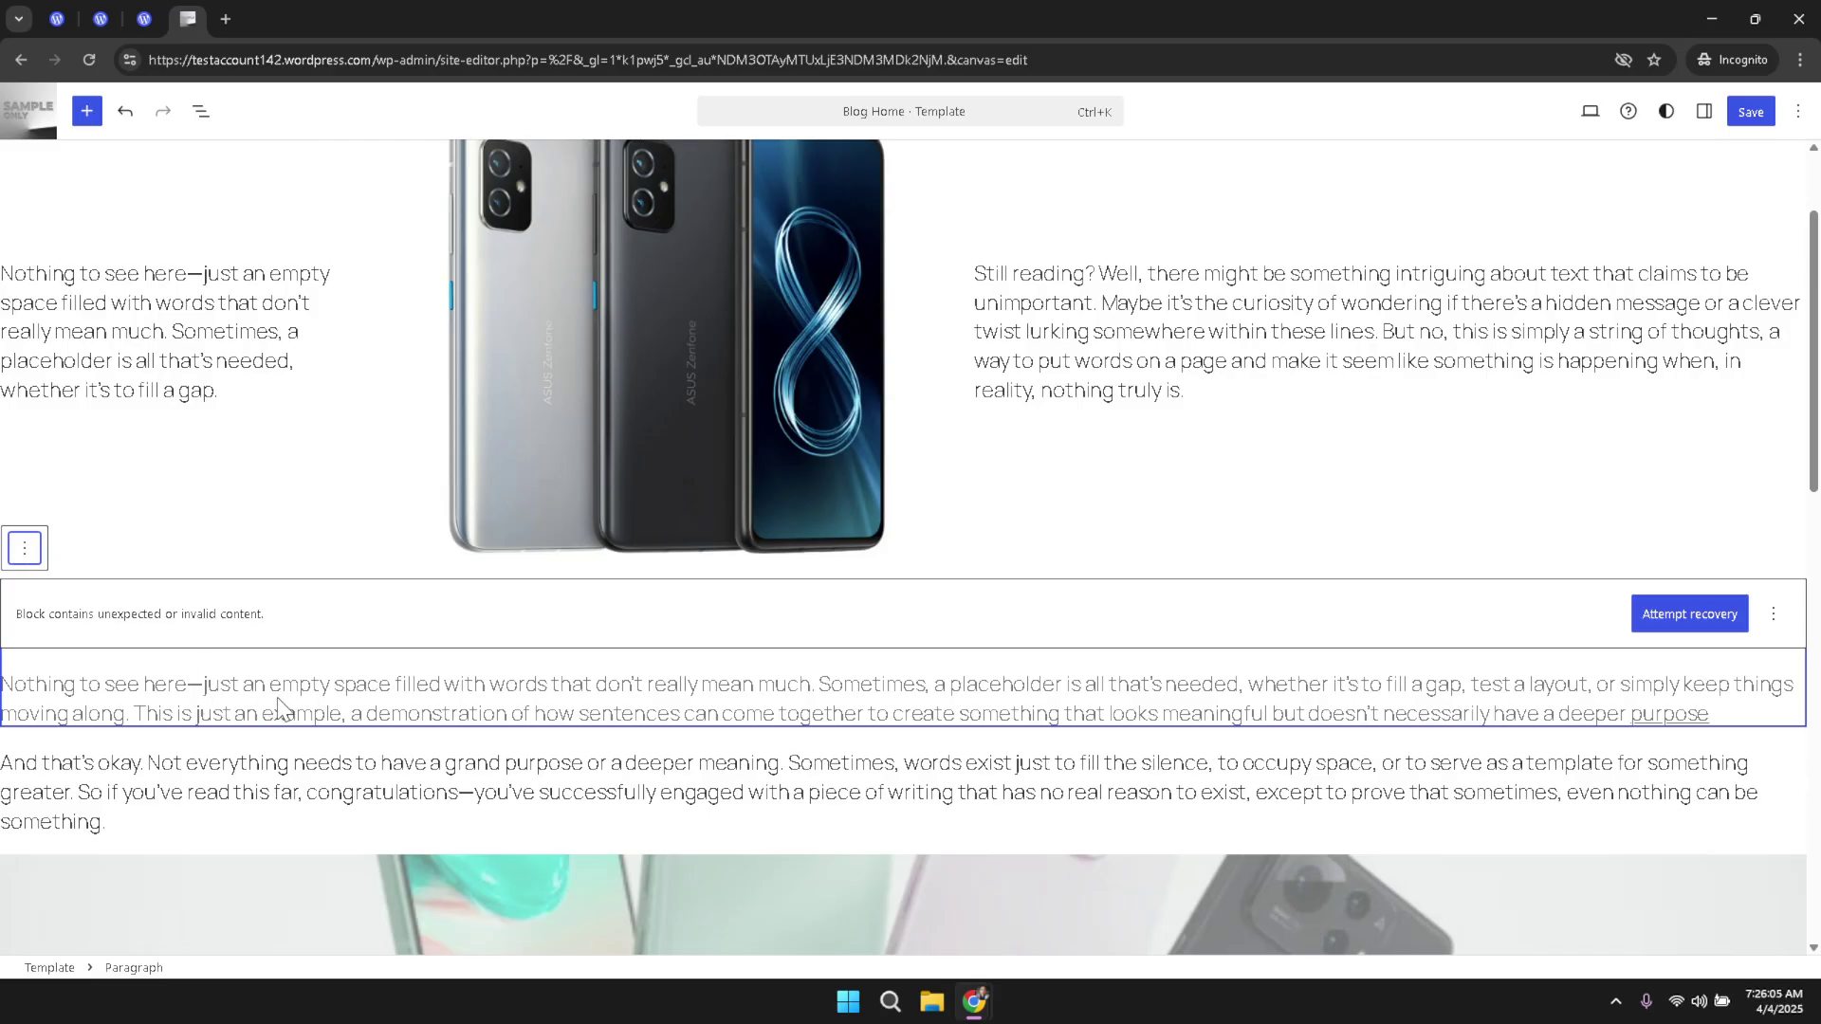
Save the Blog Home template and view the live site, dismissing its test pop-up.
left_click(1749, 113)
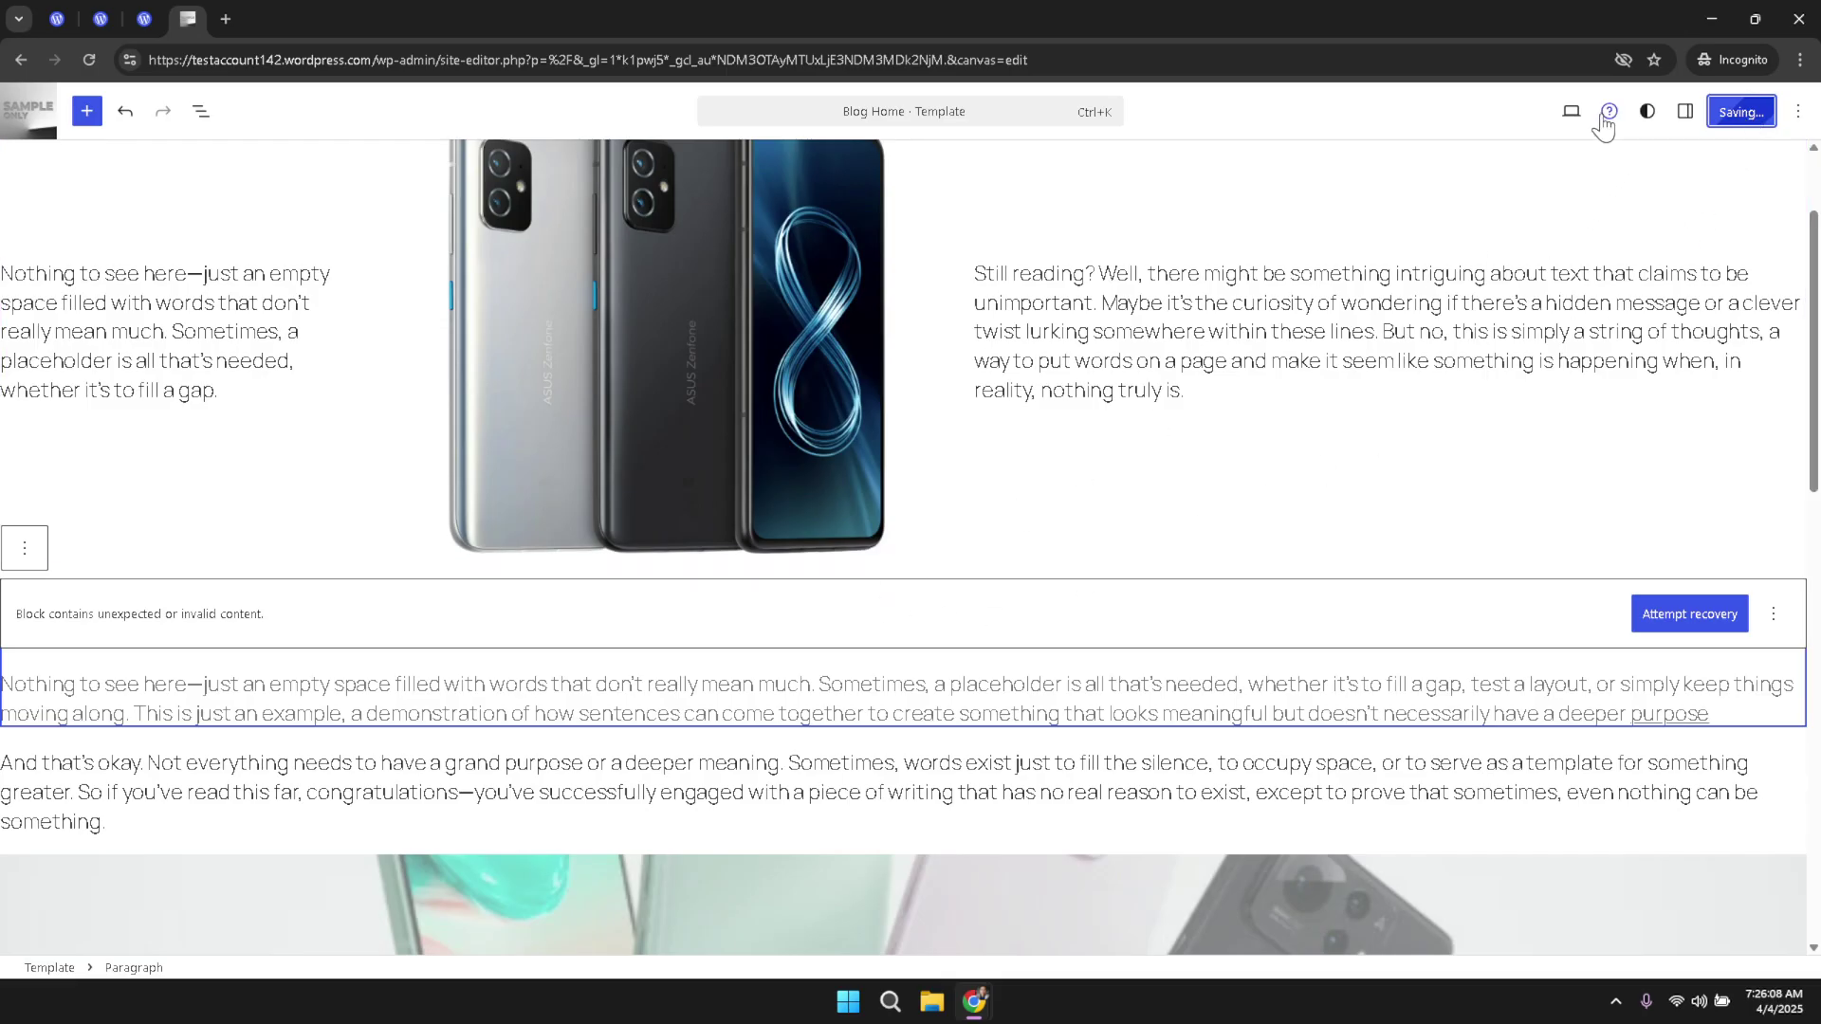
left_click(1574, 113)
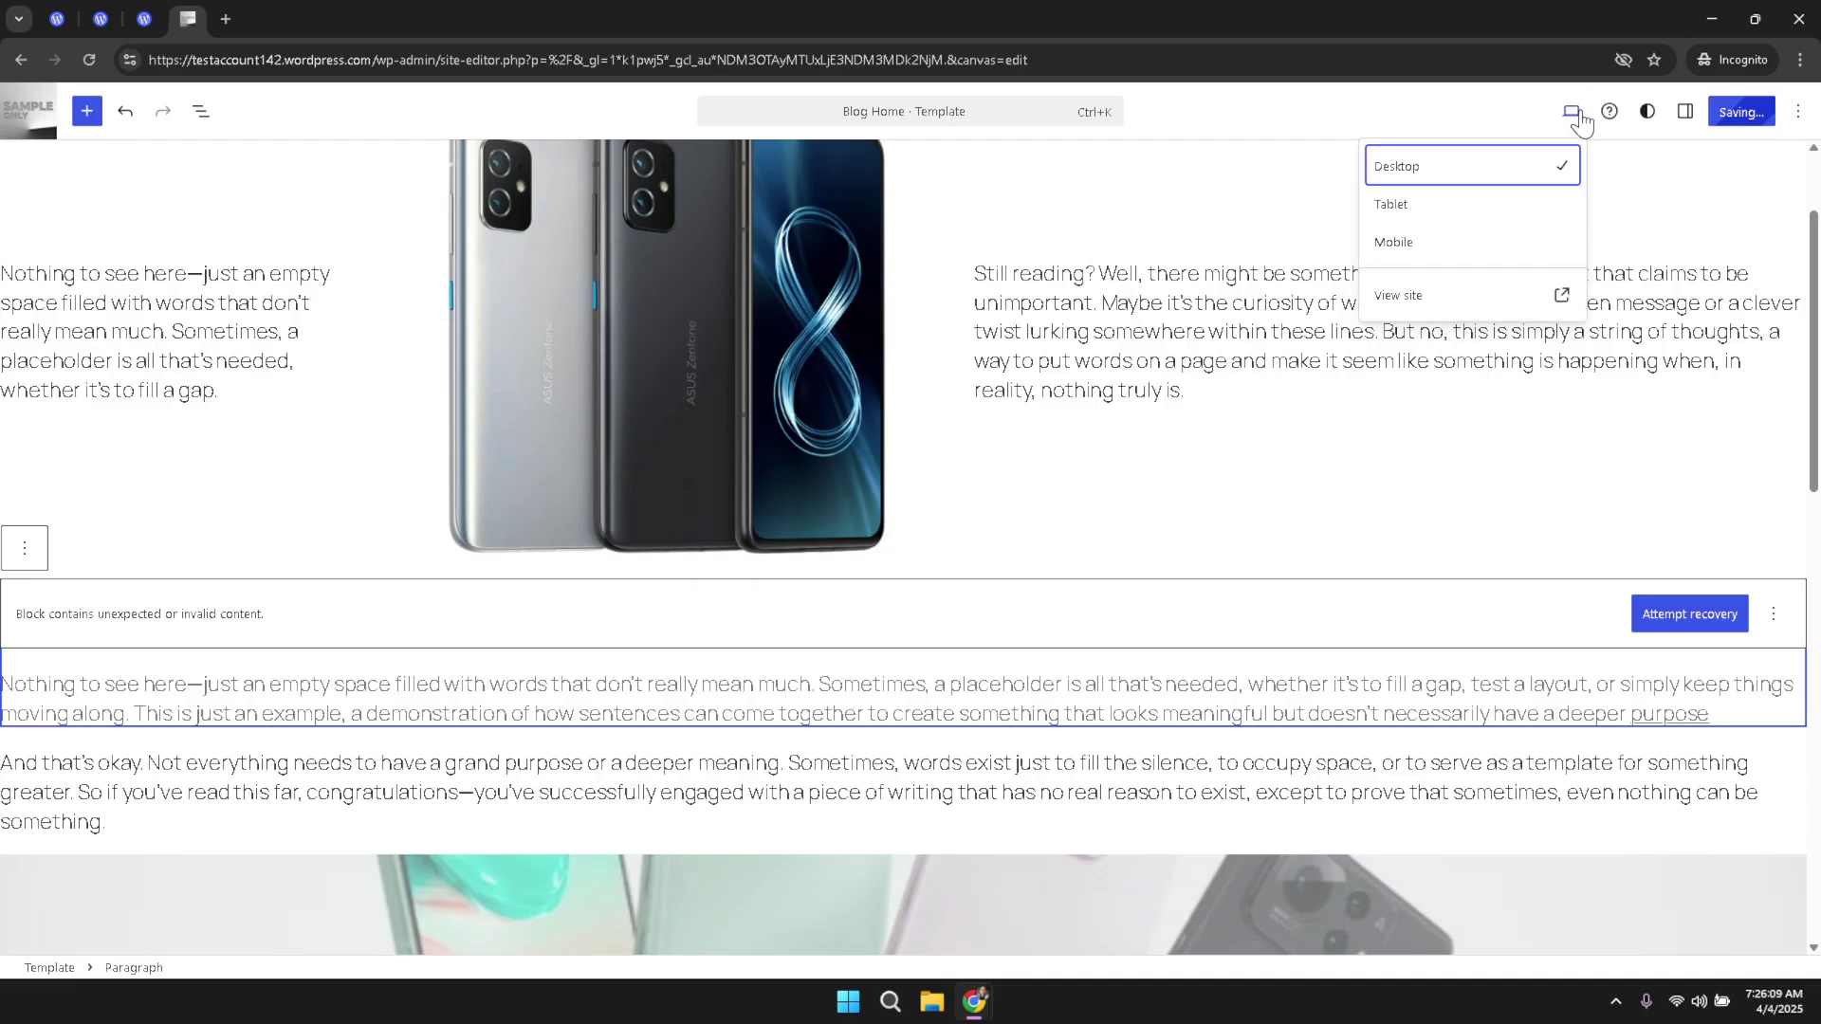
left_click(1454, 311)
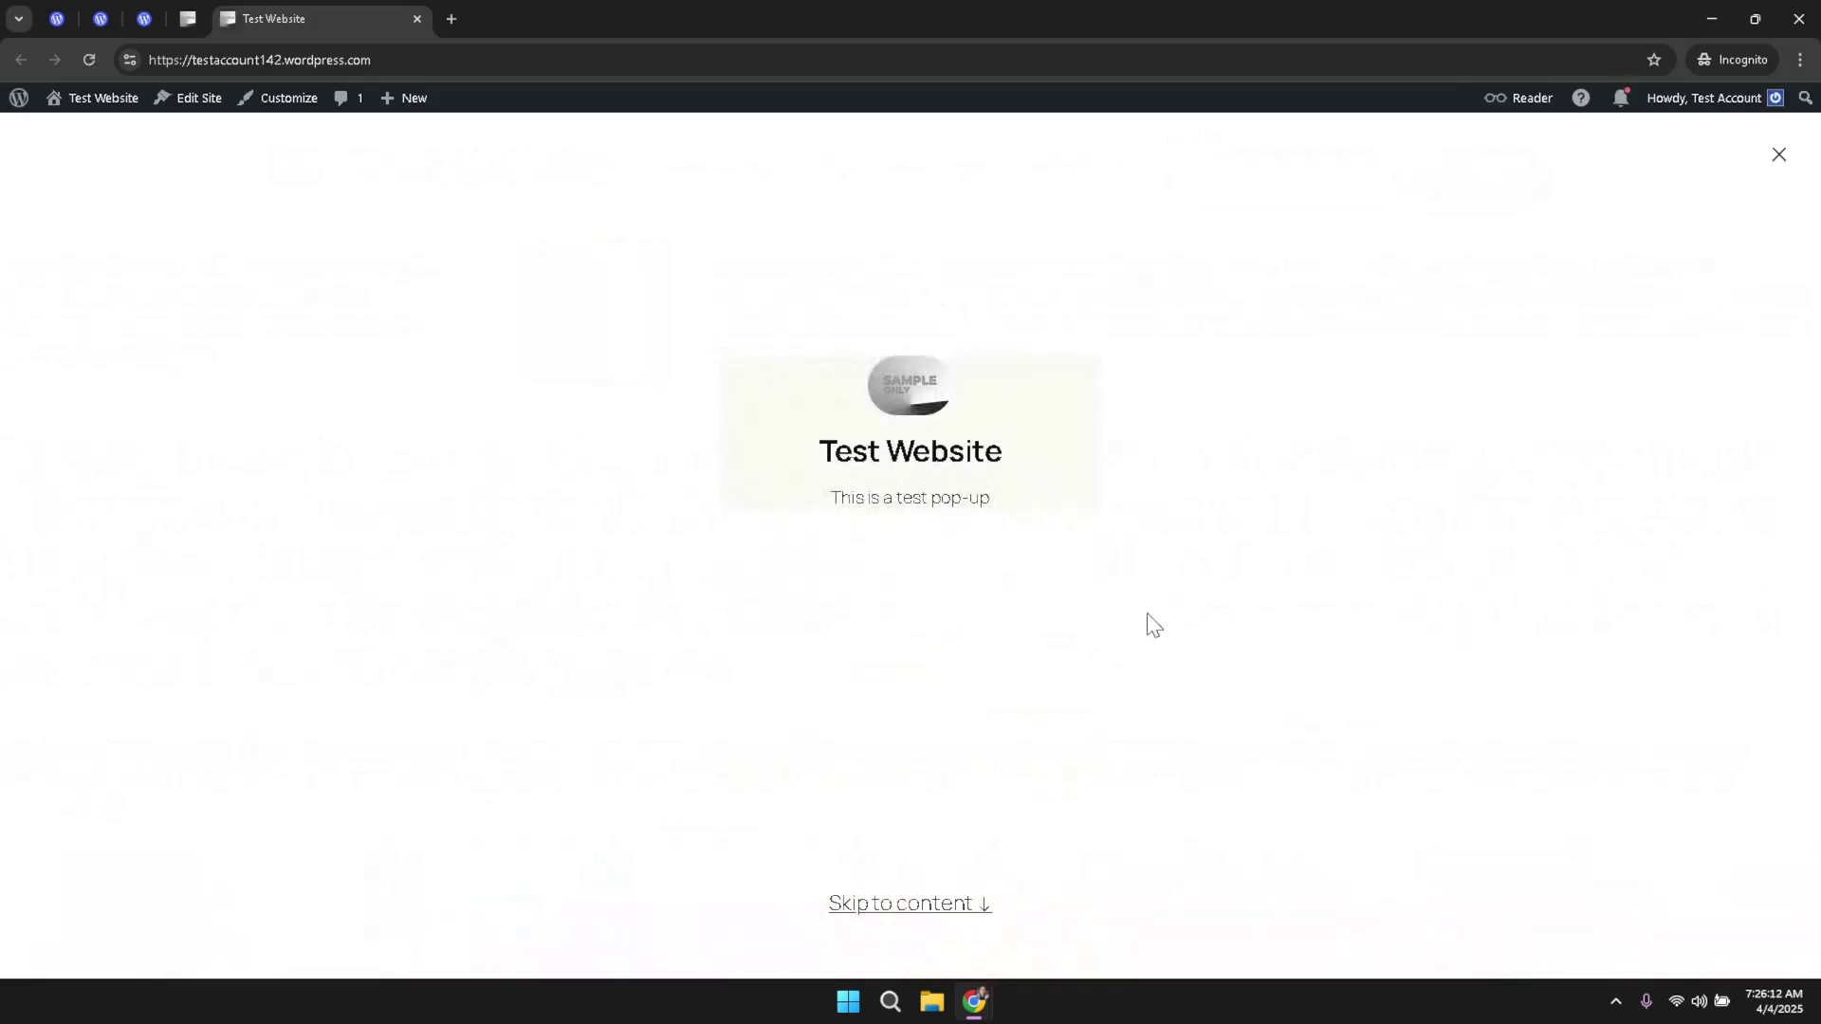
left_click(1776, 156)
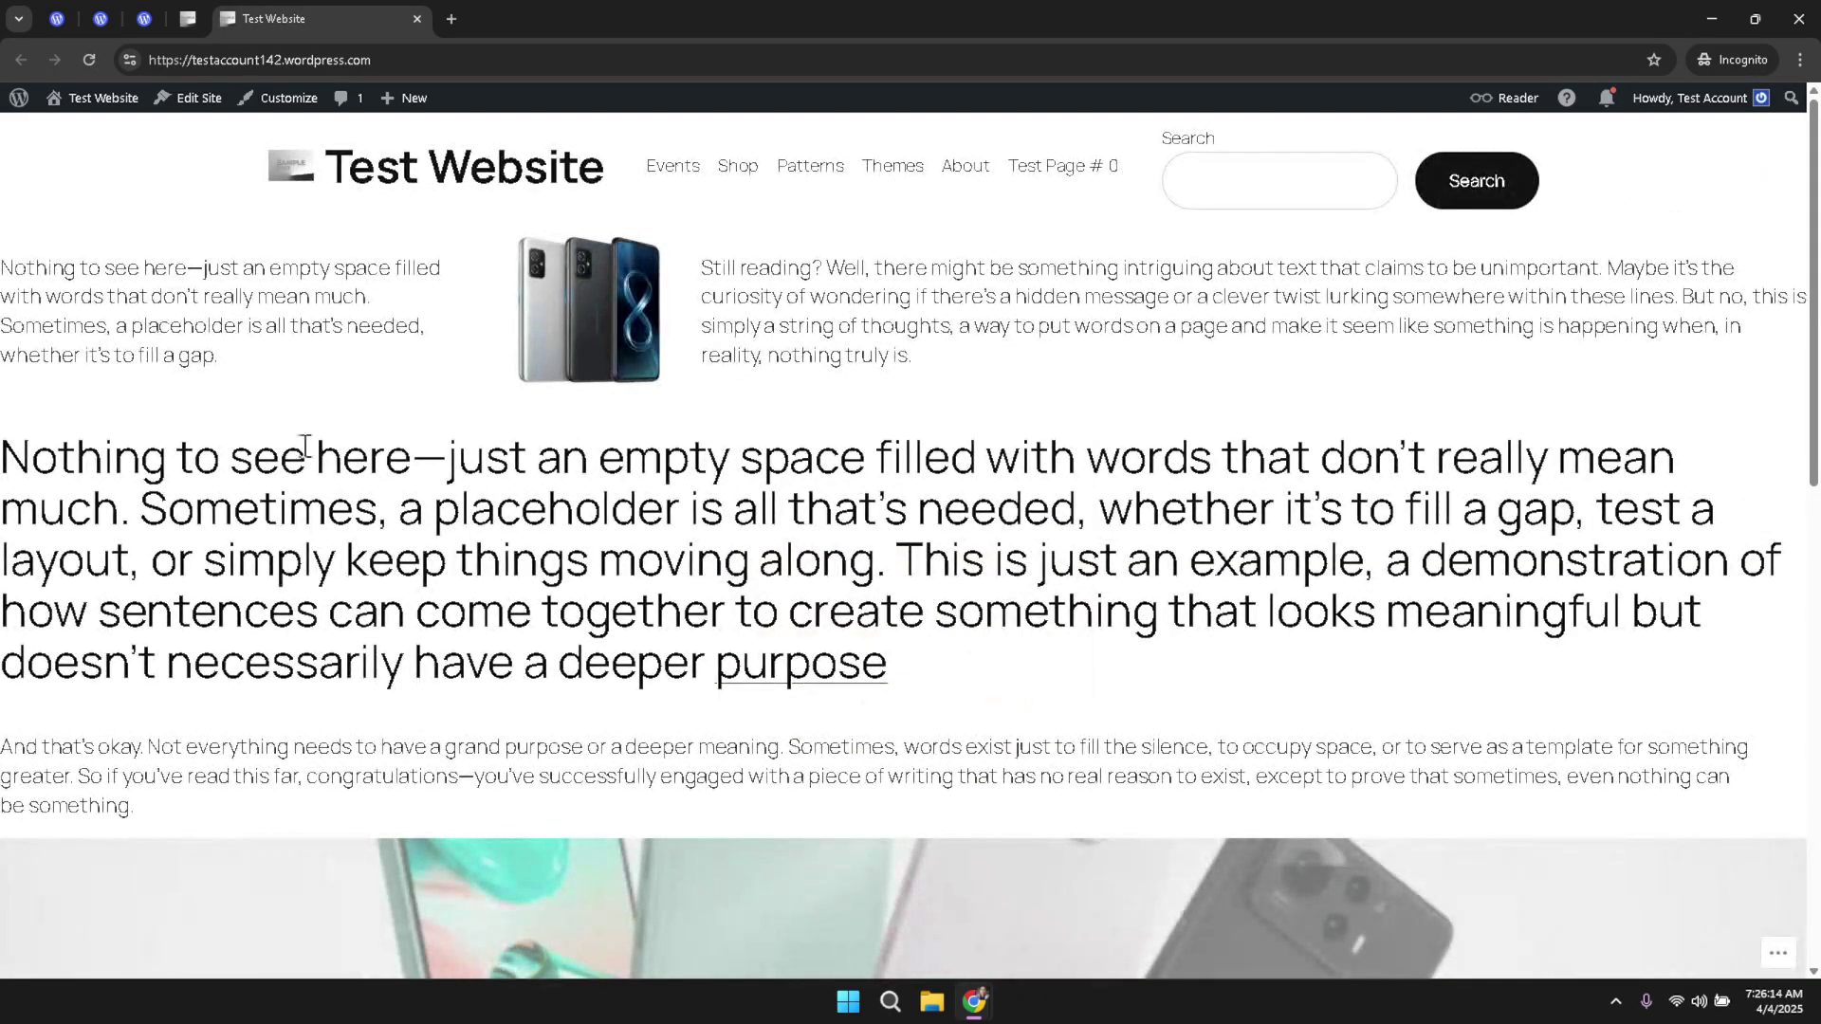